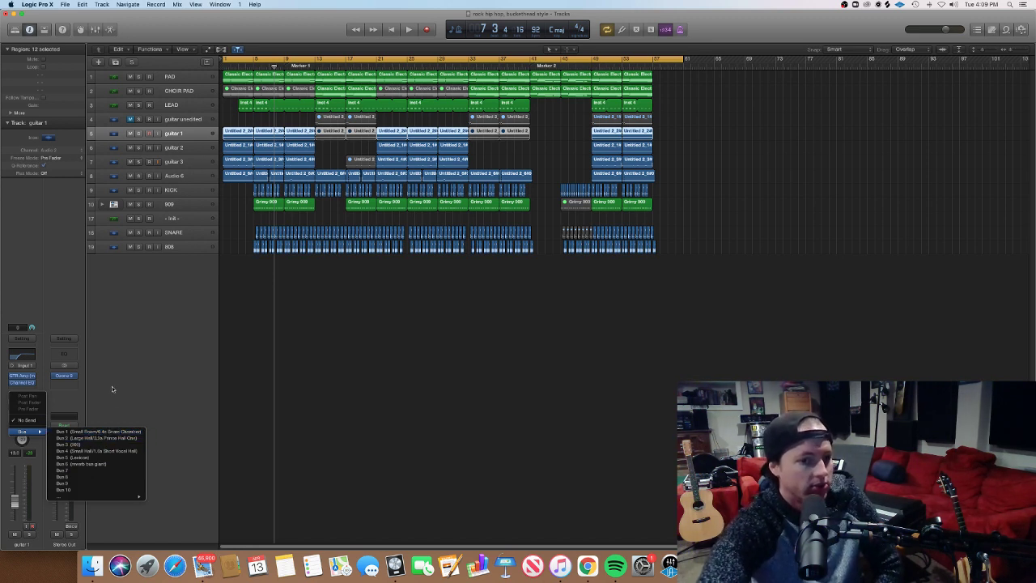
- Look over the bus choices offered for guitar 1's send and output routing without changing either
left_click(106, 389)
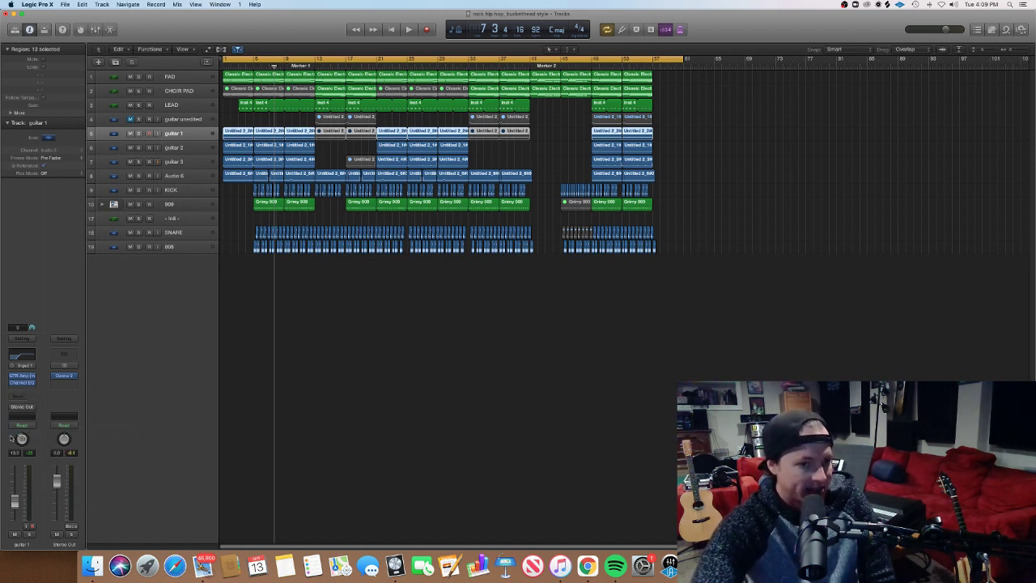
left_click(29, 408)
mouse_move(24, 435)
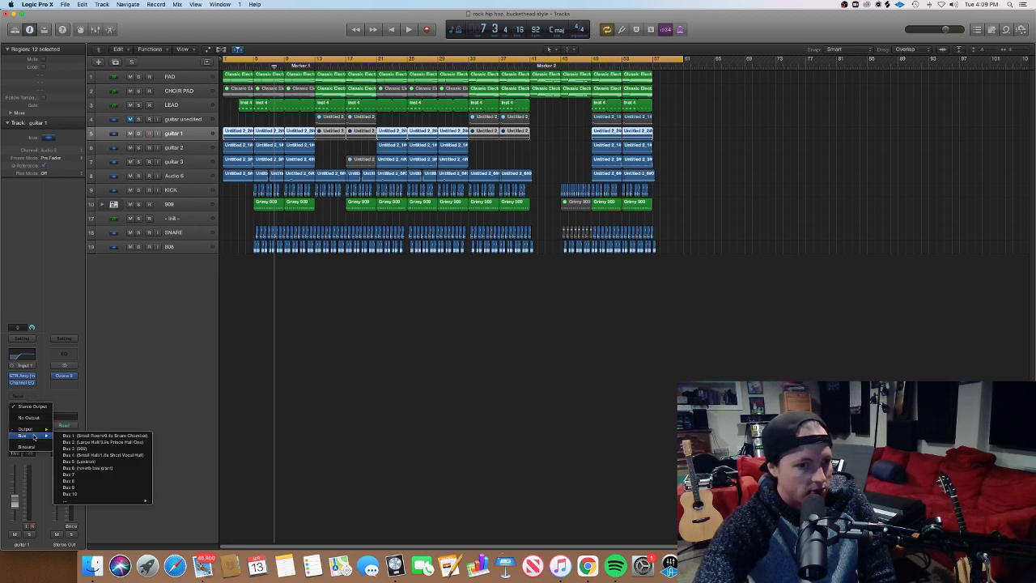
left_click(123, 366)
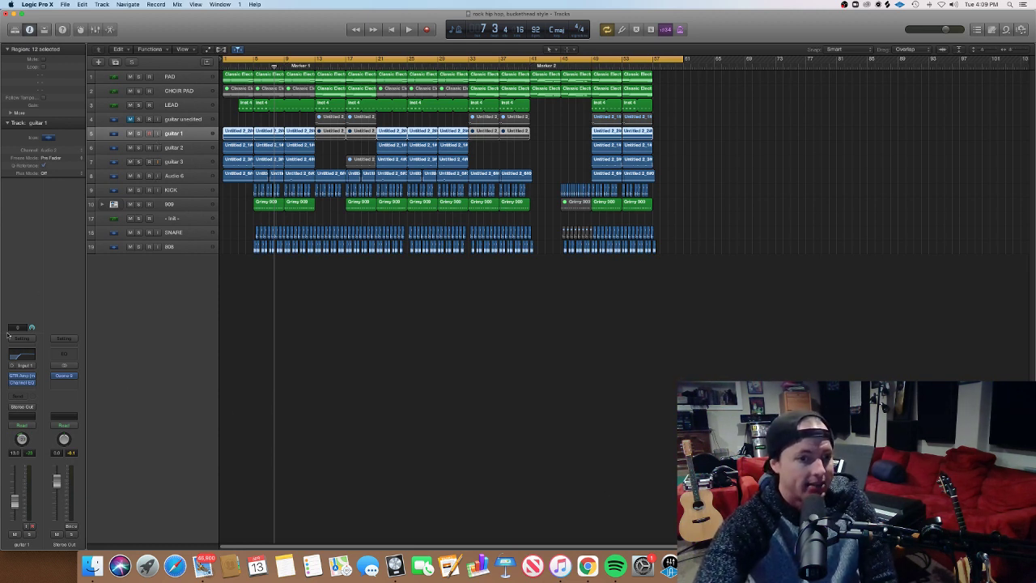
- Add a Bus 1 (Small Room) send to the guitar 1 track and raise its send level
left_click(11, 413)
mouse_move(32, 431)
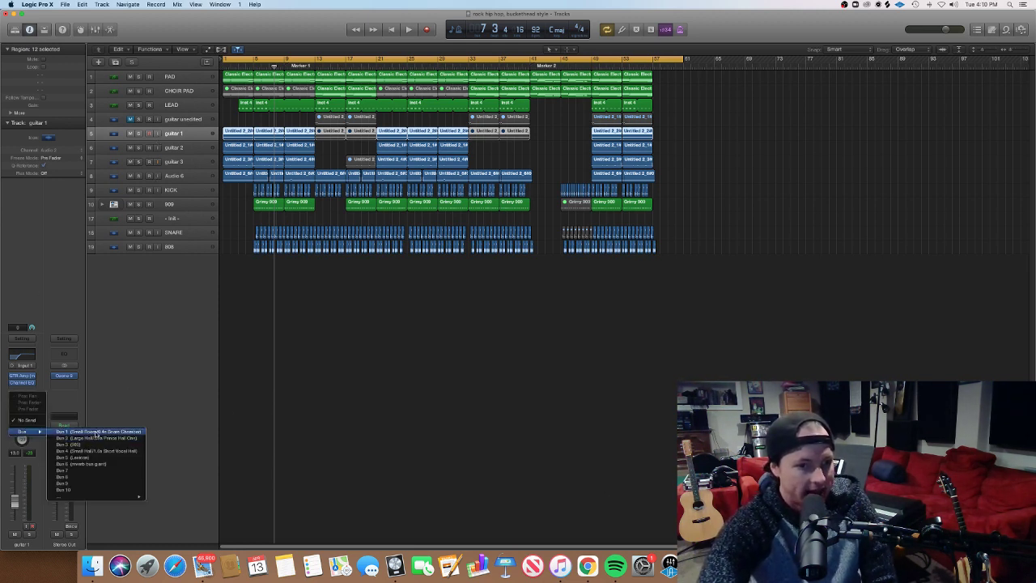
left_click(98, 432)
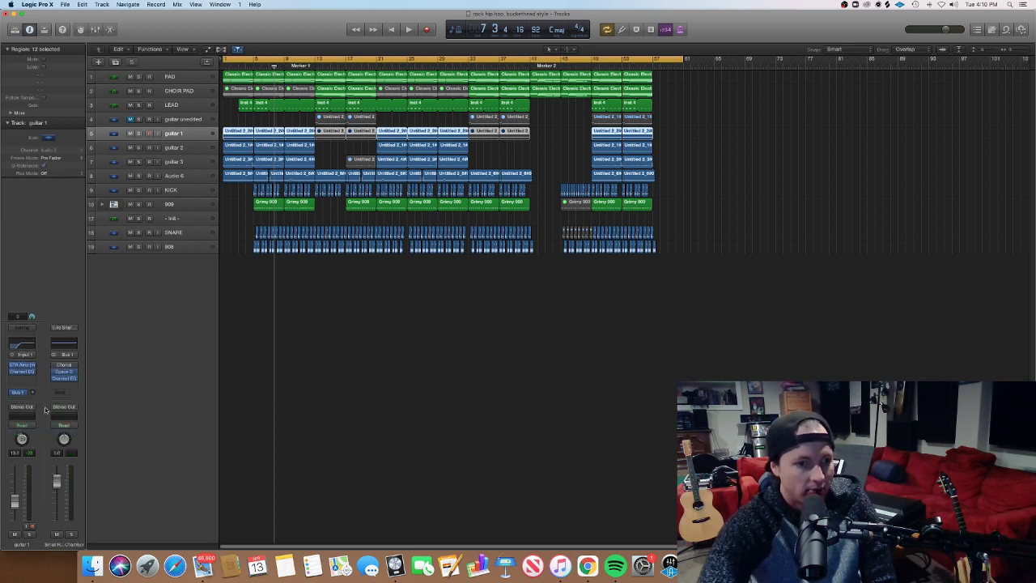
left_click_drag(31, 394, 34, 366)
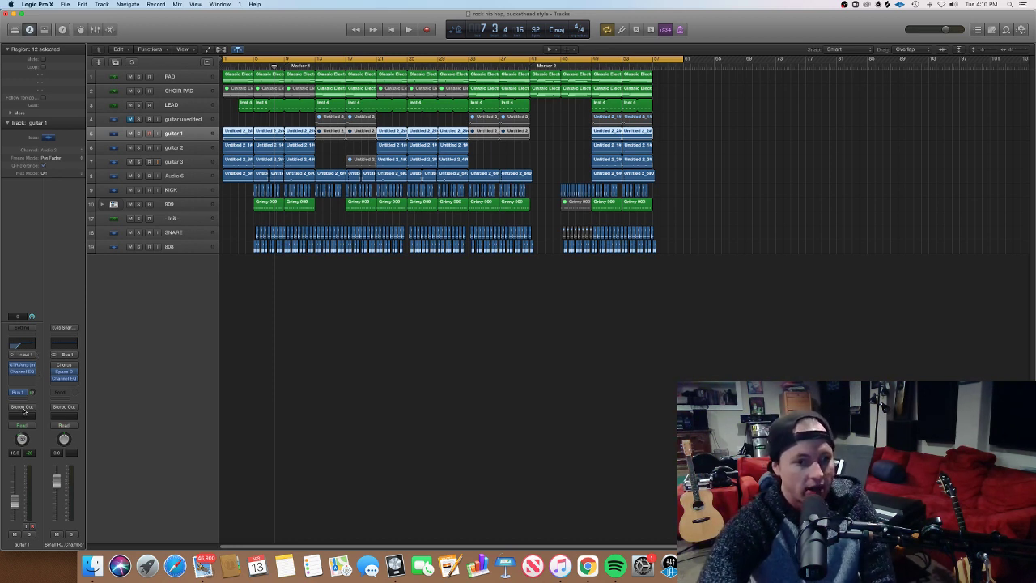
left_click(26, 406)
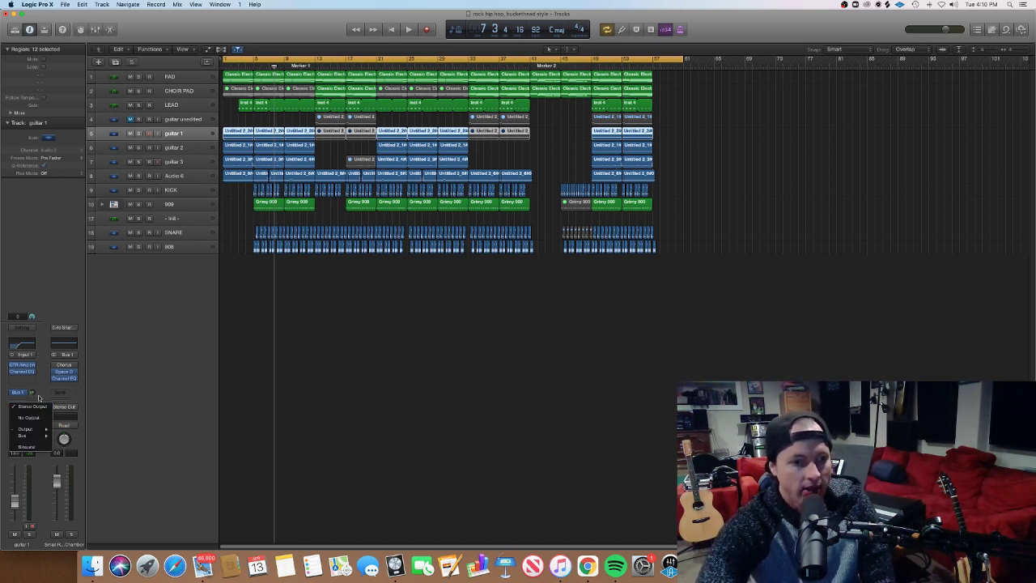
left_click(39, 398)
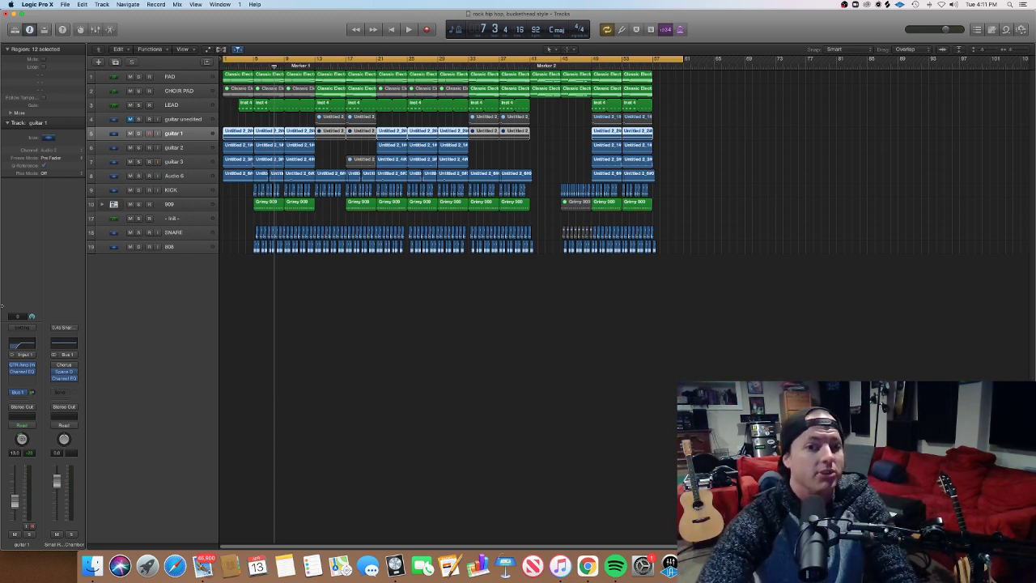
- Keep guitar 1's send on Bus 1, turn its send level back down and clear the region selection
left_click(19, 391)
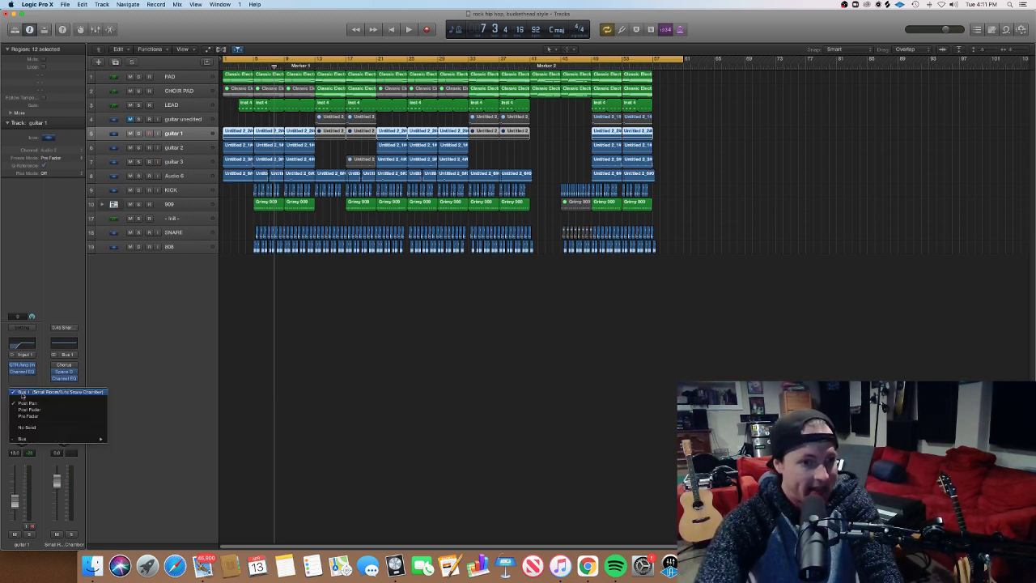
left_click(21, 393)
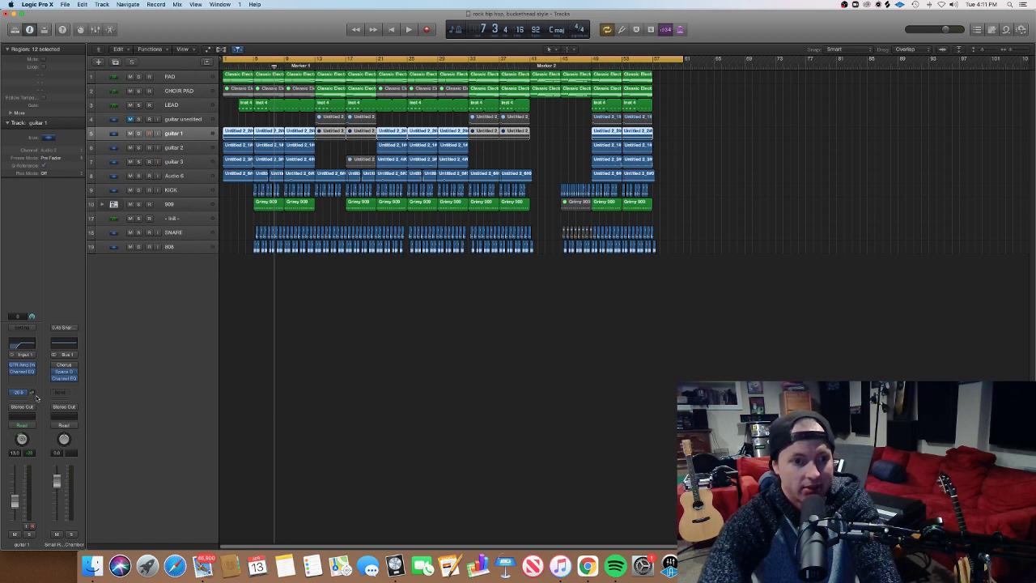
left_click(315, 310)
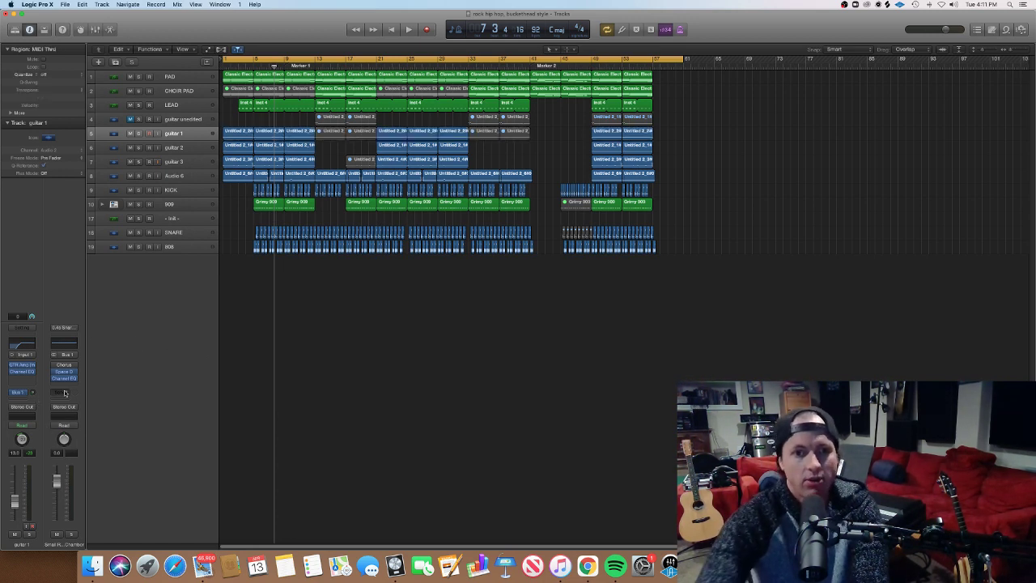
- Play the song from the beginning and stop at about bar 15
key("Return")
key("space")
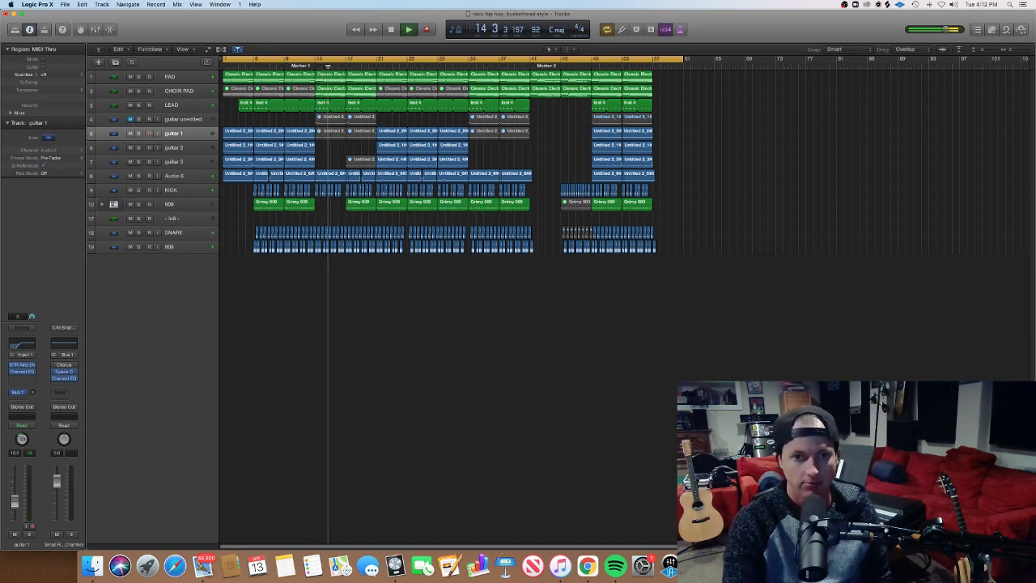
key("space")
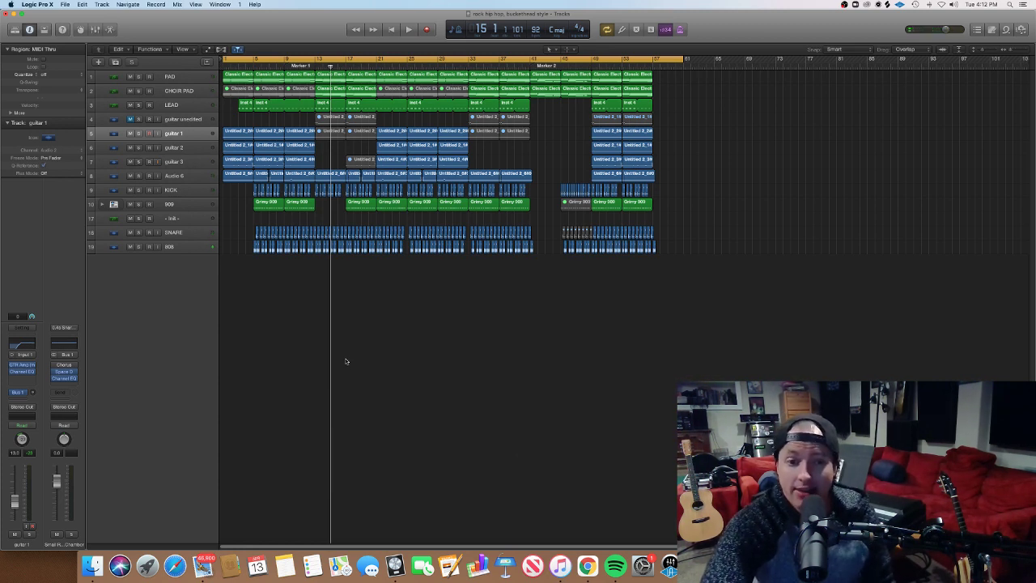
- Expand the 909 track stack, examine its Grimy 909 regions' notes in the Piano Roll, check Hi Hat 1, and collapse the stack
left_click(172, 208)
left_click(101, 205)
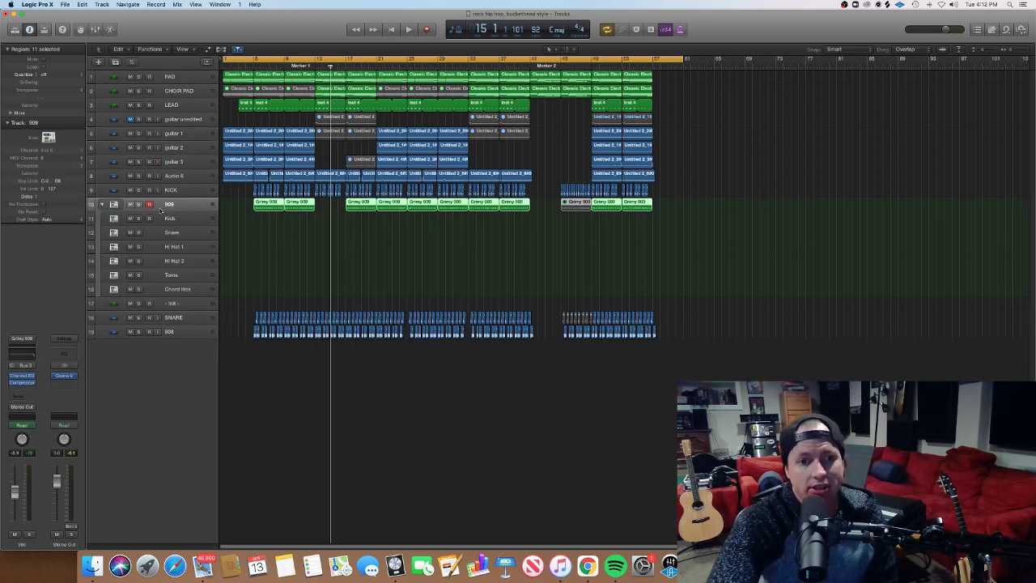
left_click(237, 210)
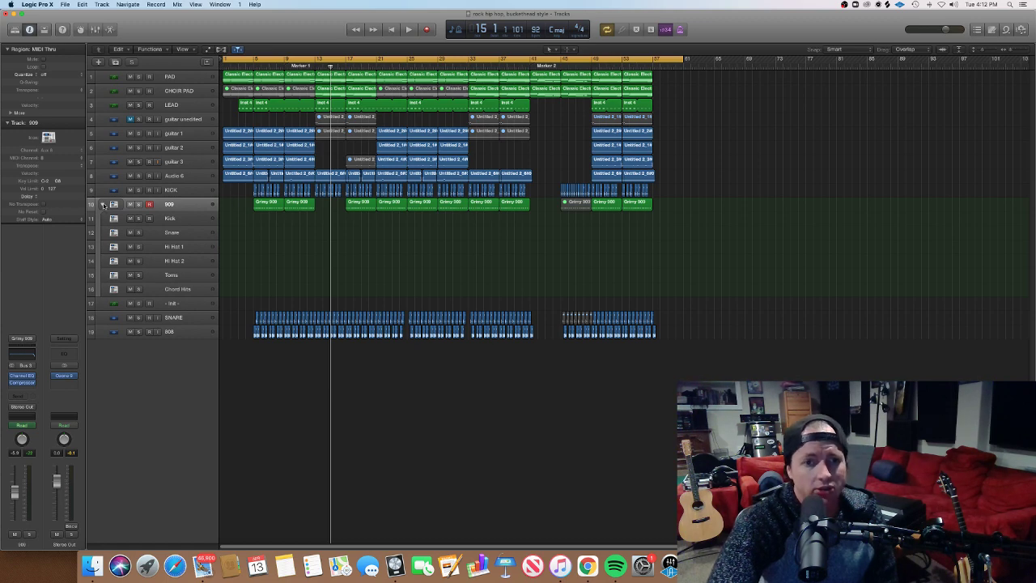
left_click_drag(240, 212, 659, 208)
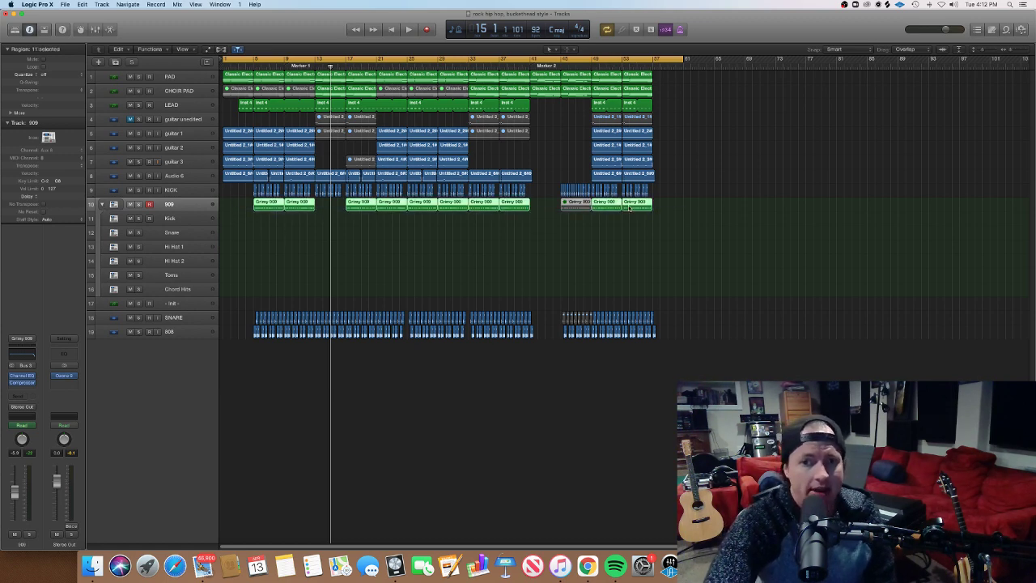
double_click(629, 205)
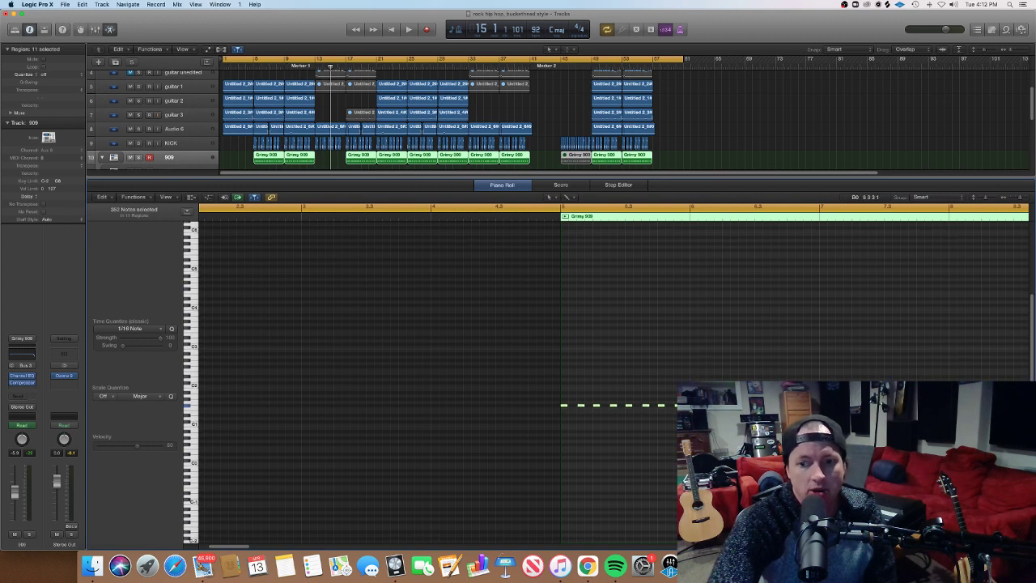
scroll(698, 433, "right", 6)
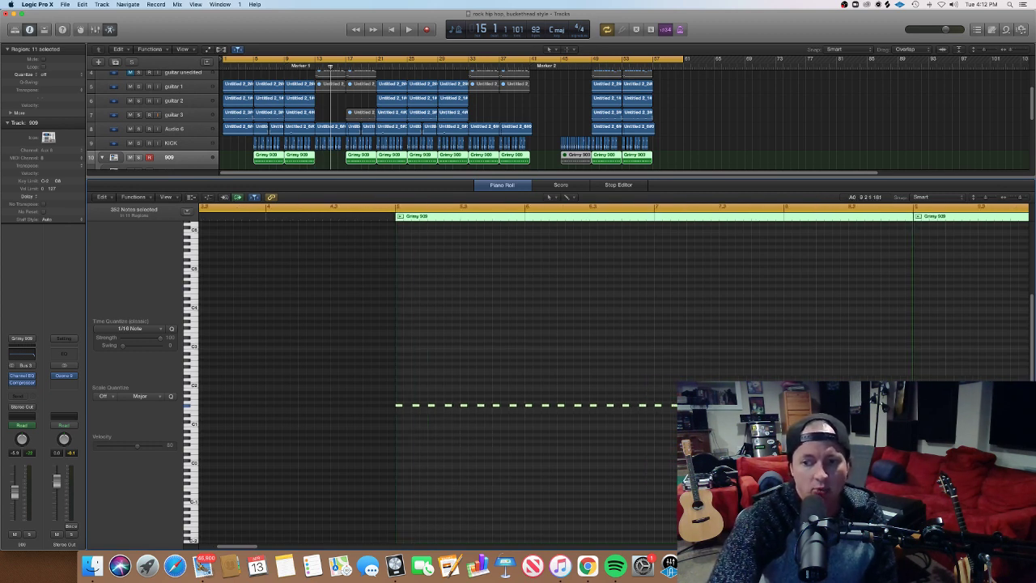
scroll(698, 433, "left", 6)
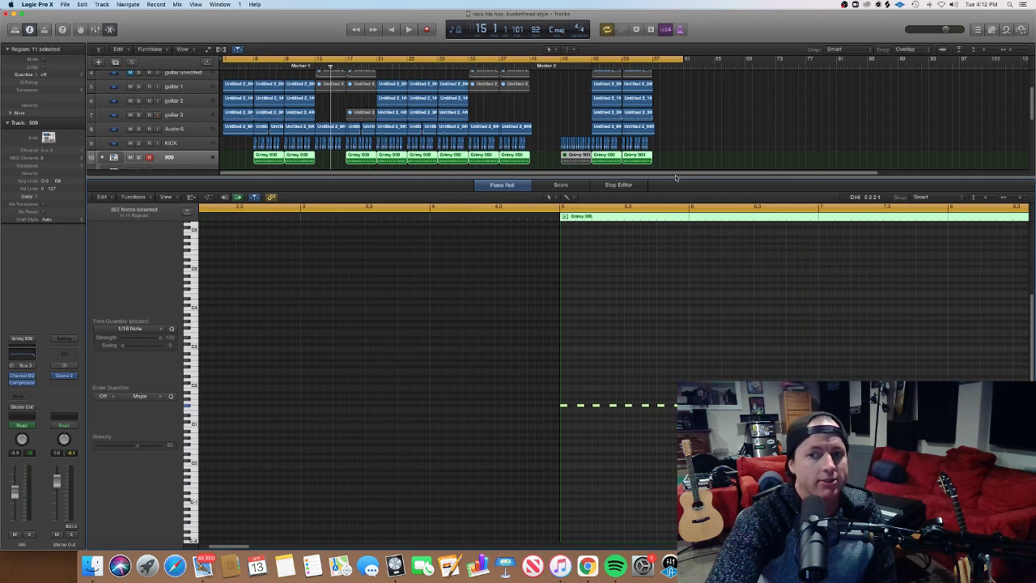
key("p")
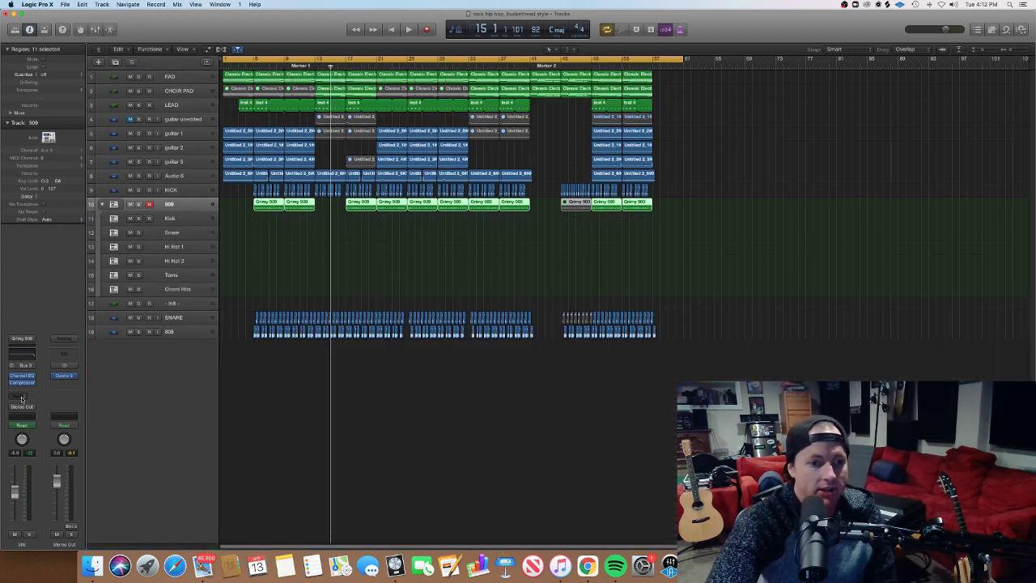
left_click(175, 257)
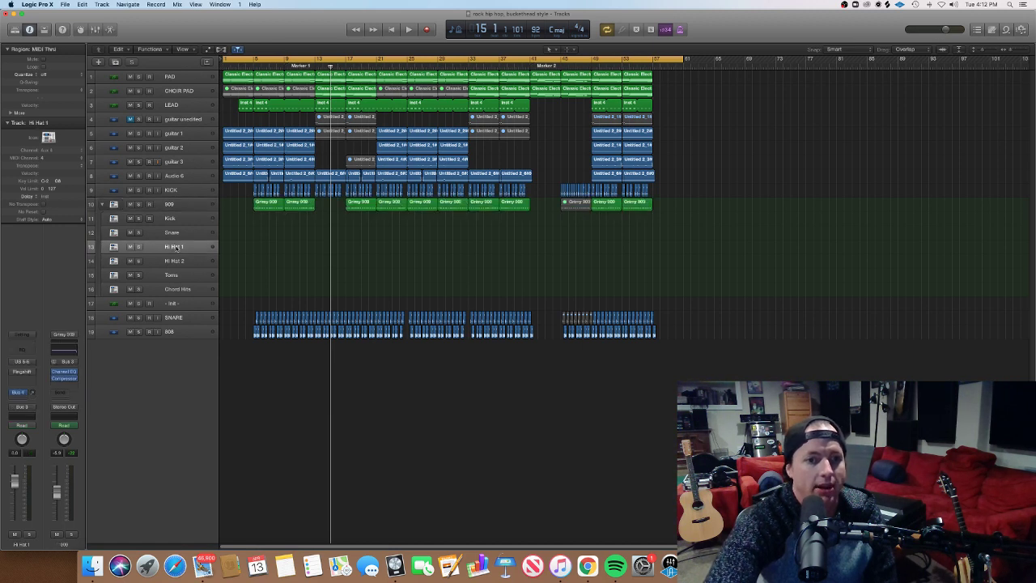
left_click(102, 204)
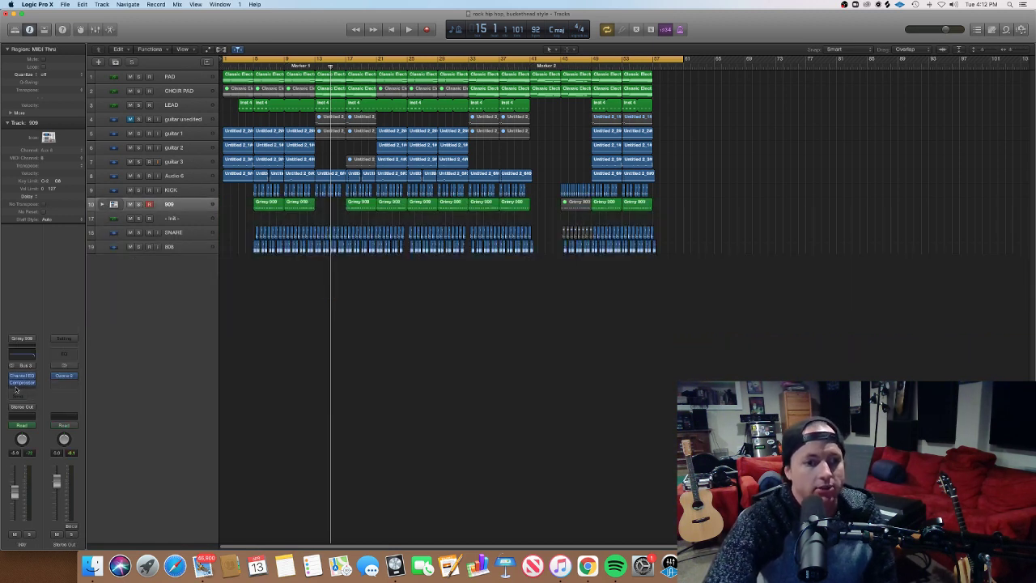
- Solo the 909 track and start playback from just before bar 5
left_click(138, 204)
left_click(253, 67)
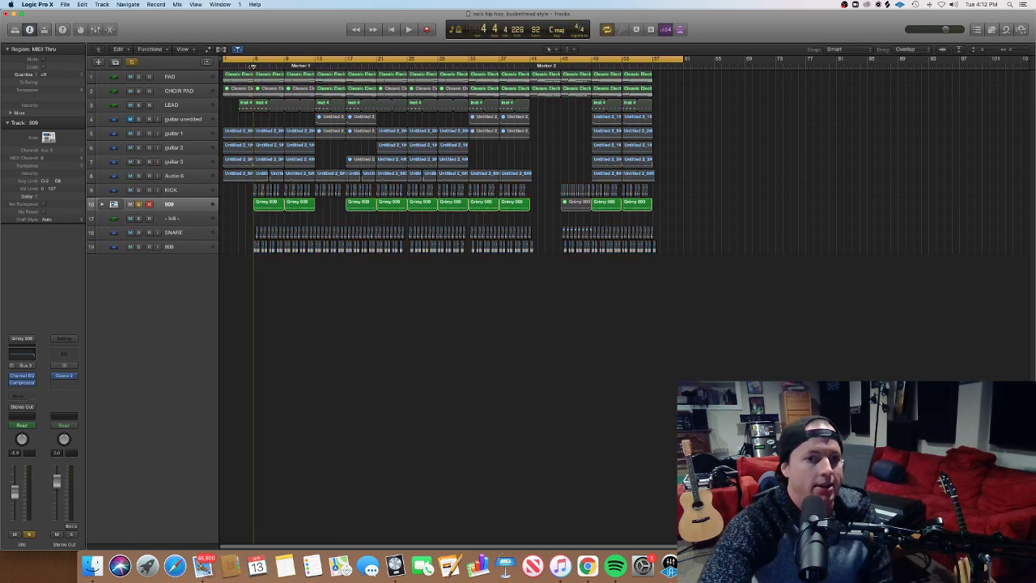
key("space")
- Add a Bus 1 (Small Room) send to the 909 track and raise its send level during playback
left_click(27, 423)
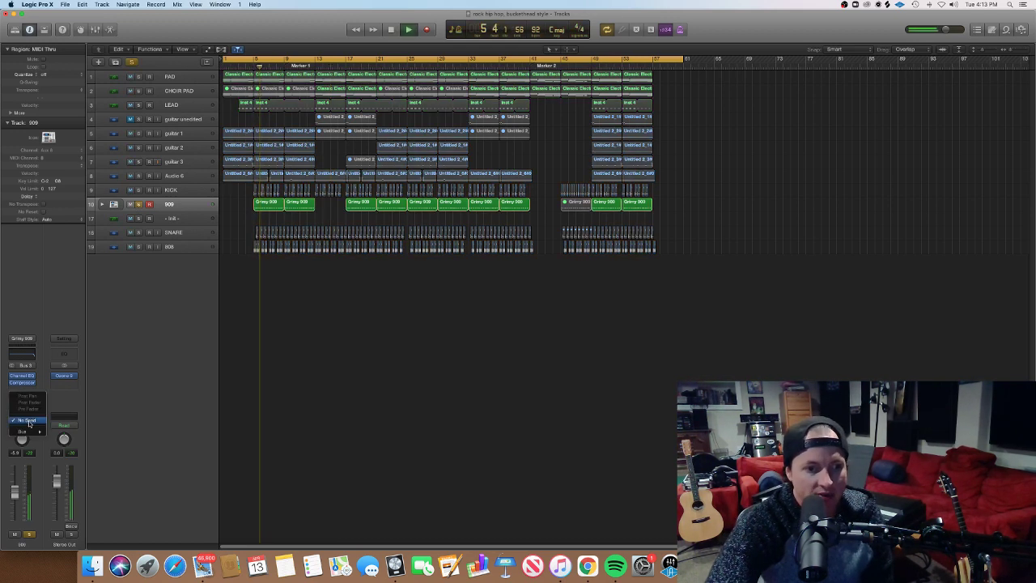
mouse_move(25, 431)
left_click(61, 433)
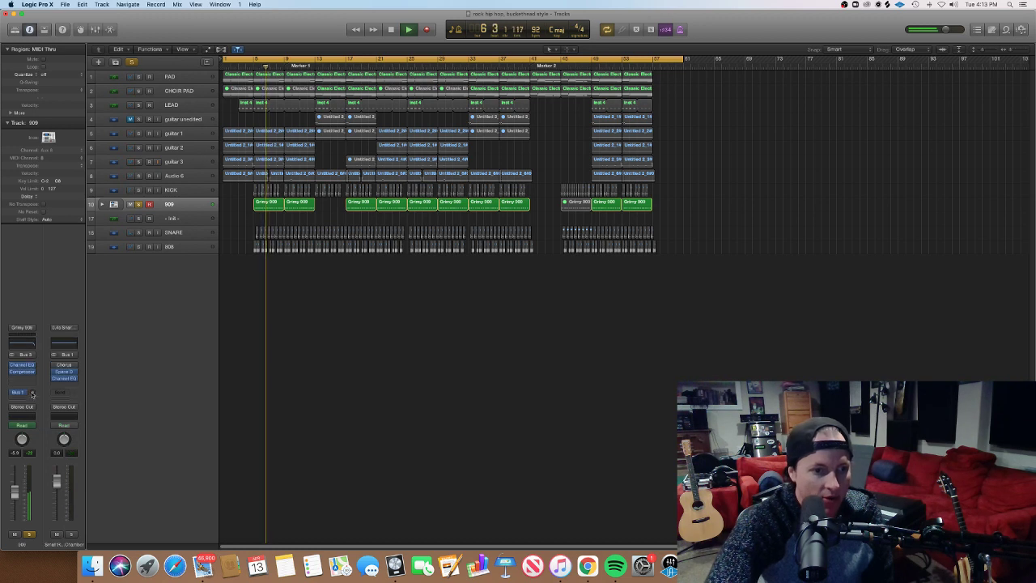
left_click_drag(32, 394, 35, 370)
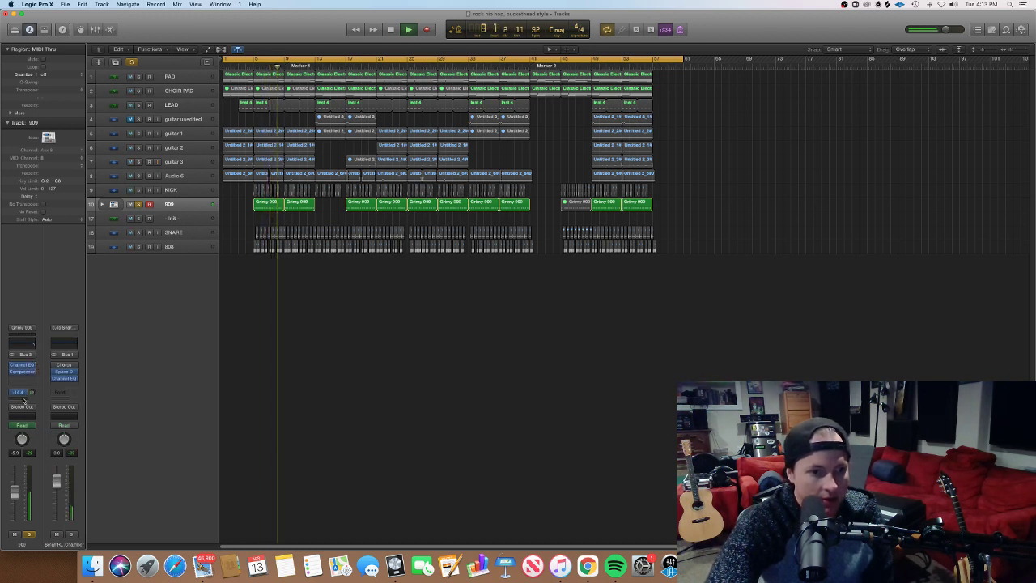
- Add a Bus 2 (Large Hall) send to the 909 track, raise its send level, and stop playback
left_click(22, 400)
mouse_move(26, 435)
left_click(69, 442)
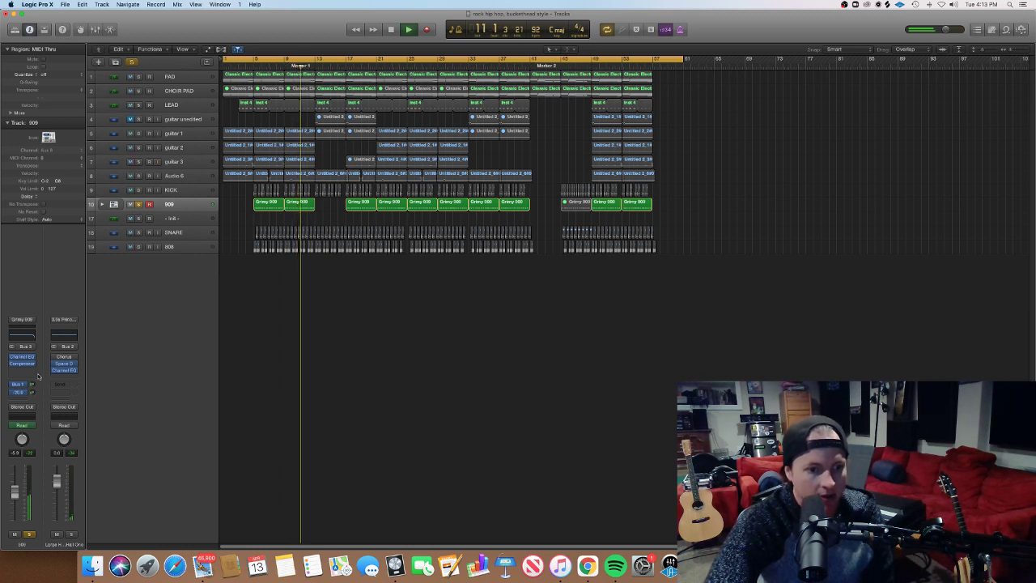
key("space")
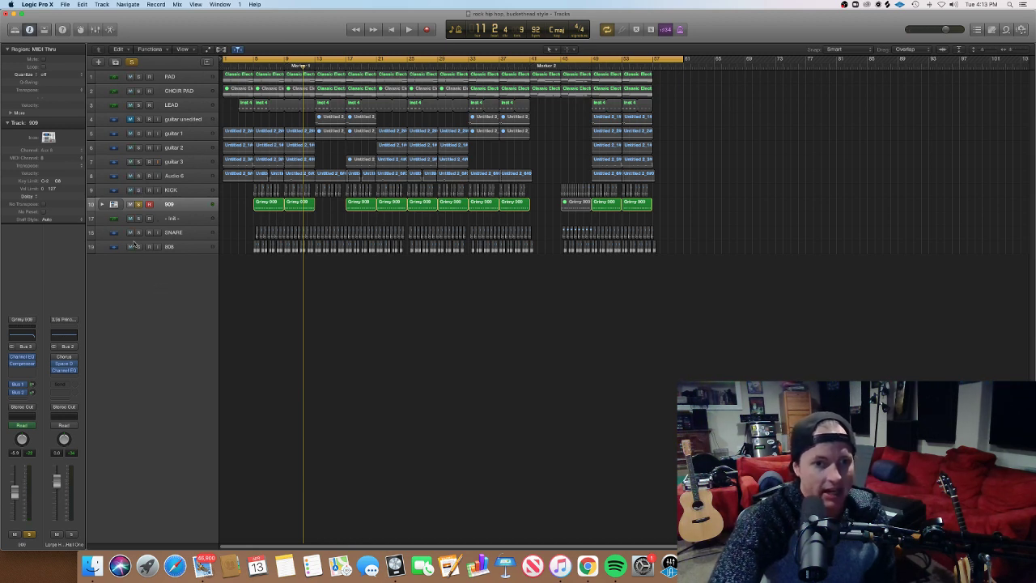
- Solo the SNARE track along with the 909 and add a Bus 1 (Small Room) send to it
left_click(165, 234)
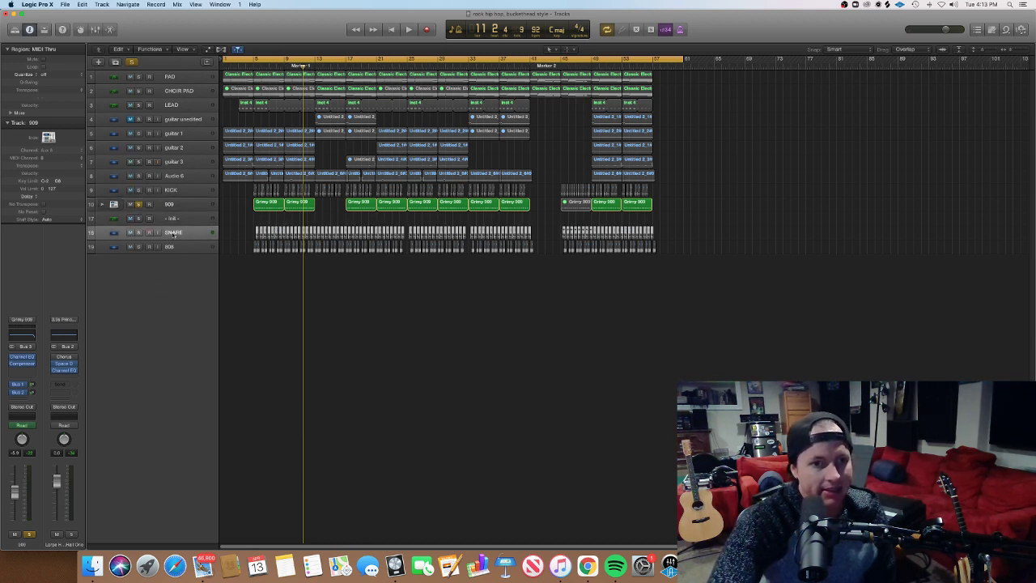
left_click(138, 233)
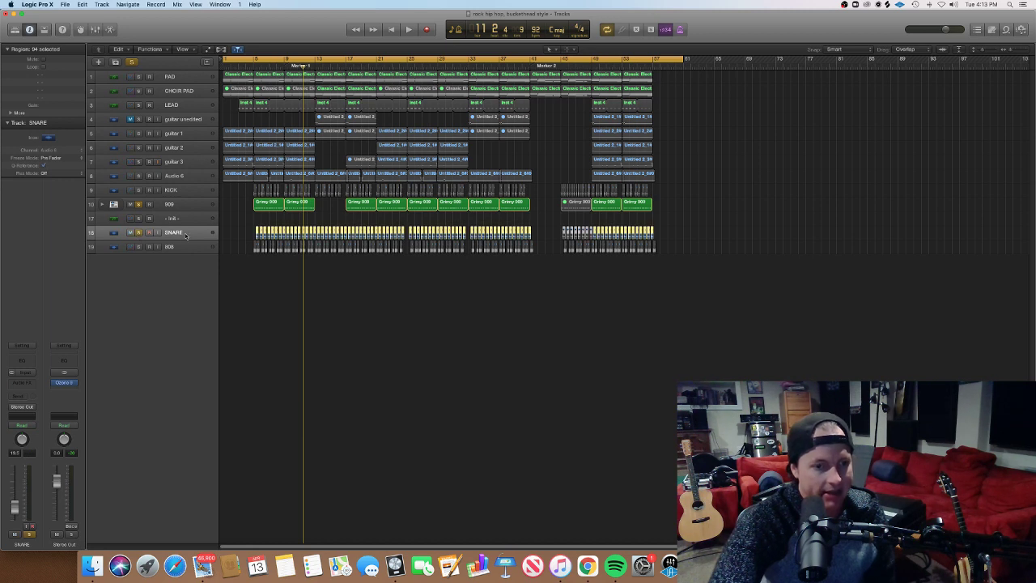
left_click(22, 396)
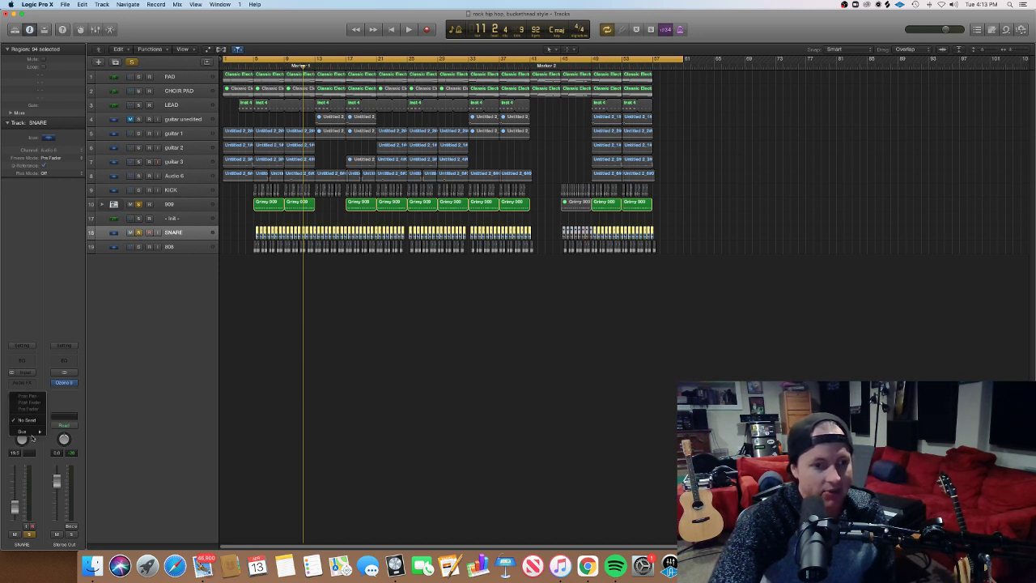
mouse_move(38, 432)
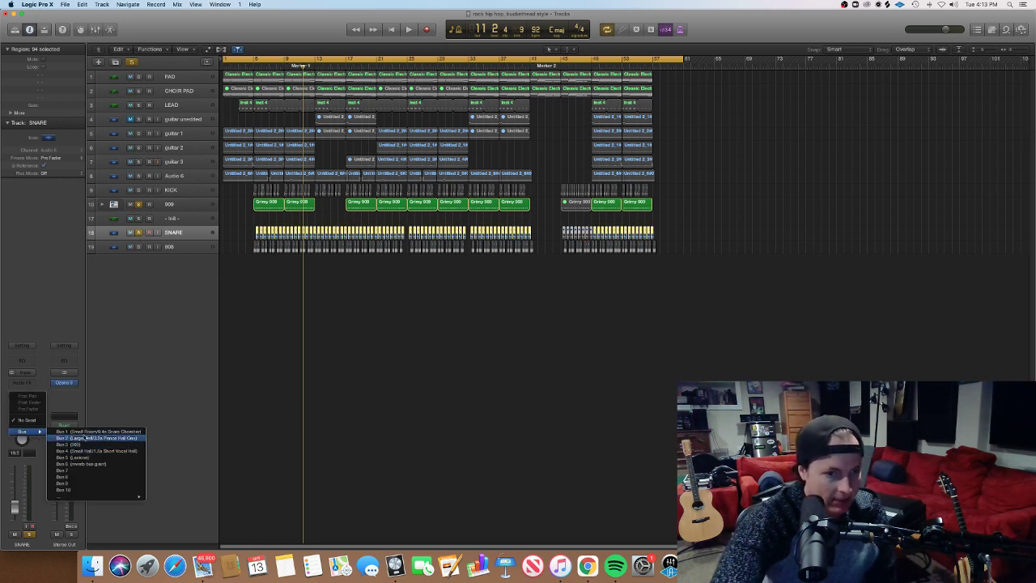
left_click(69, 431)
- Add a Bus 2 (Large Hall) send to the SNARE track and raise both send levels during playback, stopping it when done
left_click(24, 400)
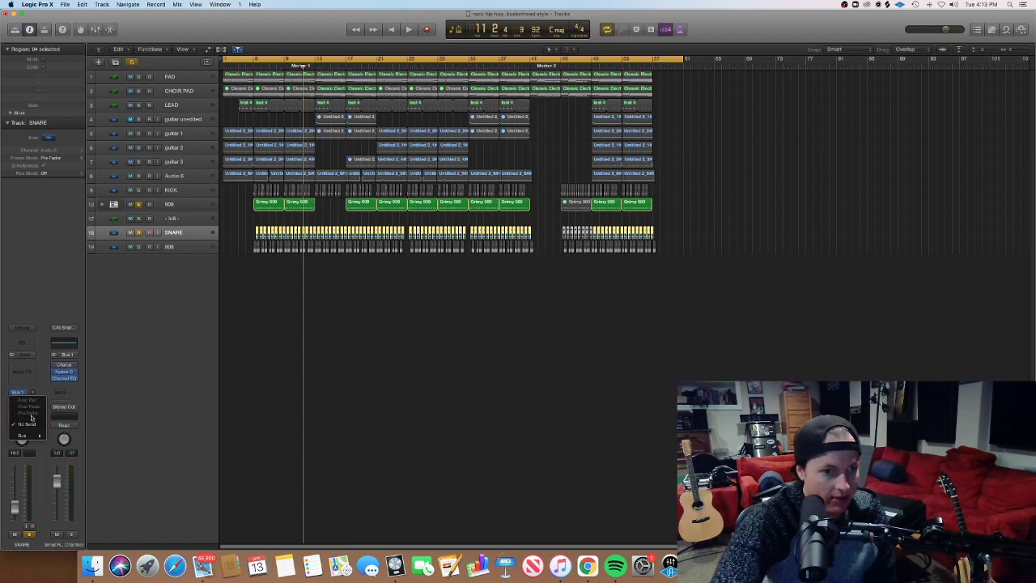
left_click(22, 381)
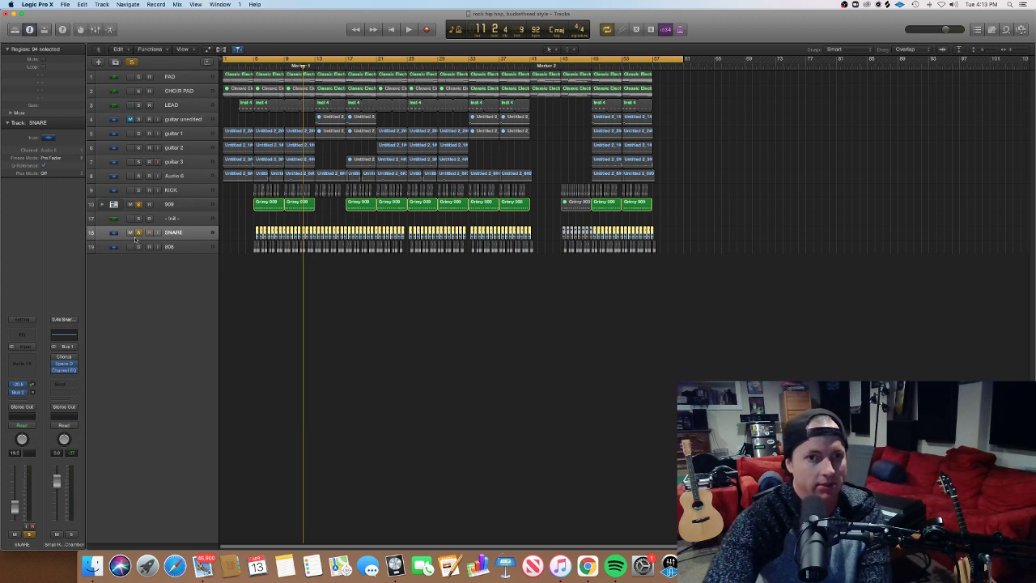
key("shift+space")
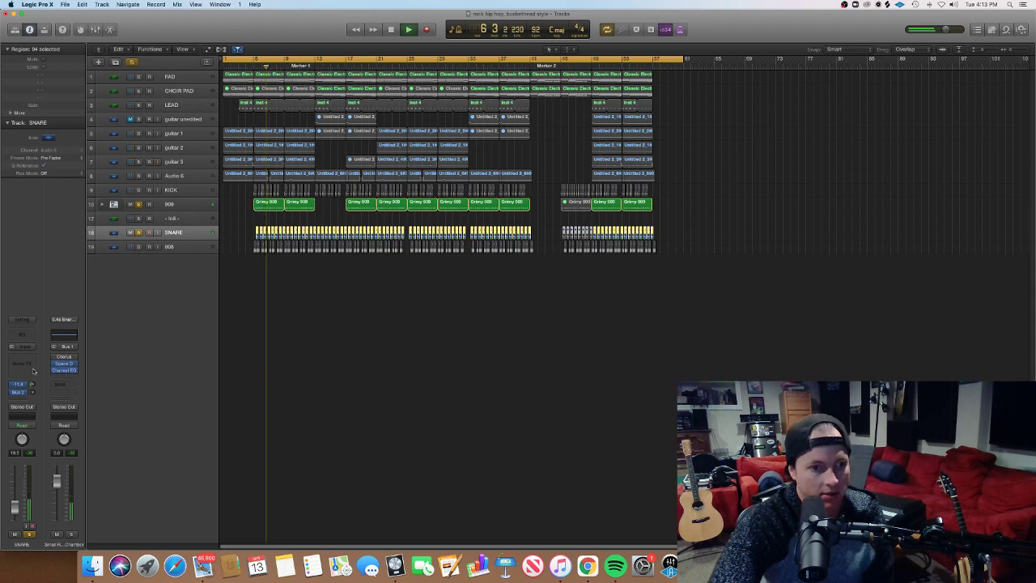
left_click_drag(34, 371, 34, 382)
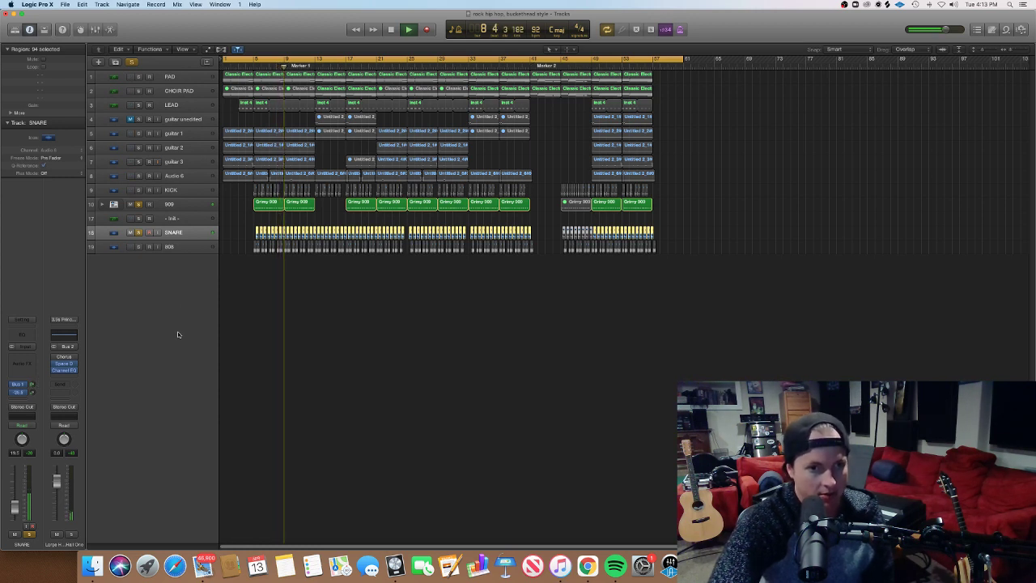
key("space")
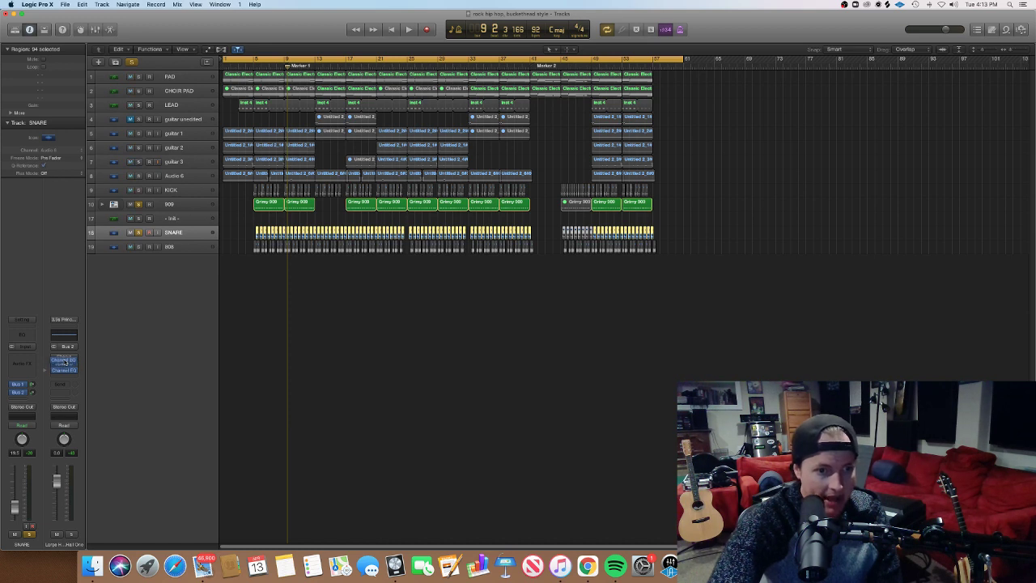
- Move Channel EQ ahead of Space Designer on the Large Hall bus and apply a low cut with a raised frequency and 48 dB/Oct slope
left_click(64, 365)
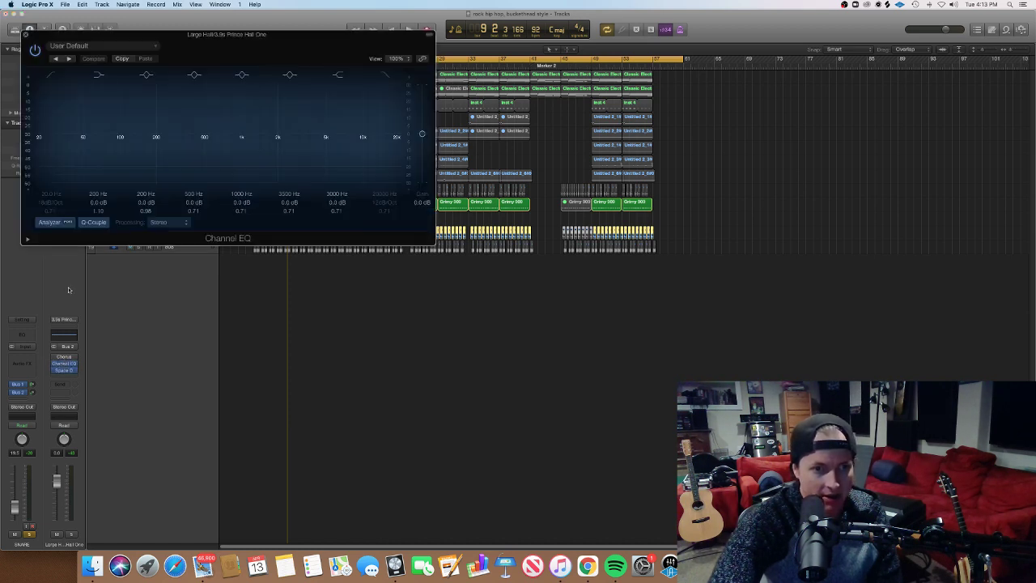
left_click(51, 75)
left_click_drag(51, 195, 51, 167)
left_click_drag(55, 204, 59, 200)
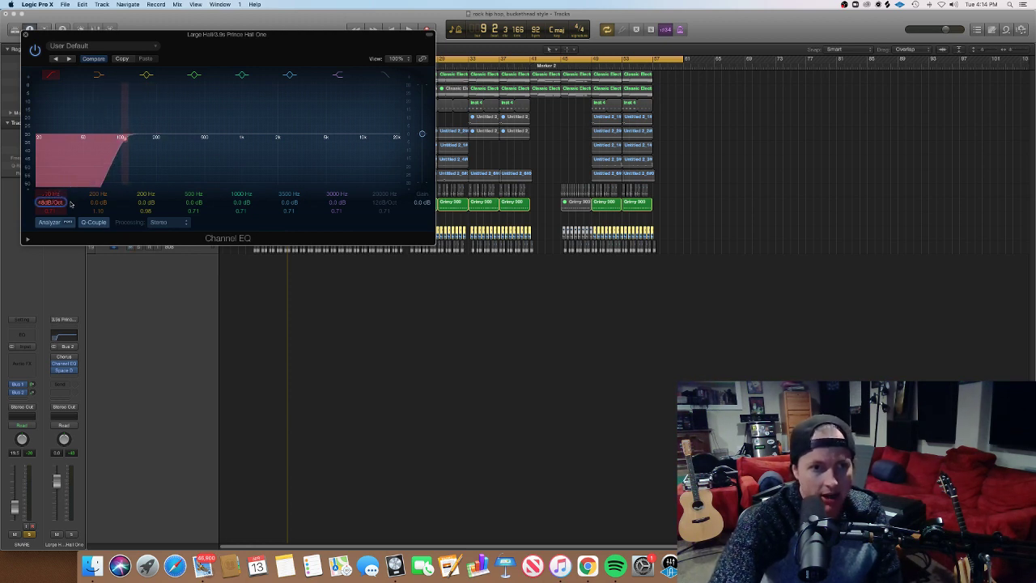
left_click(24, 35)
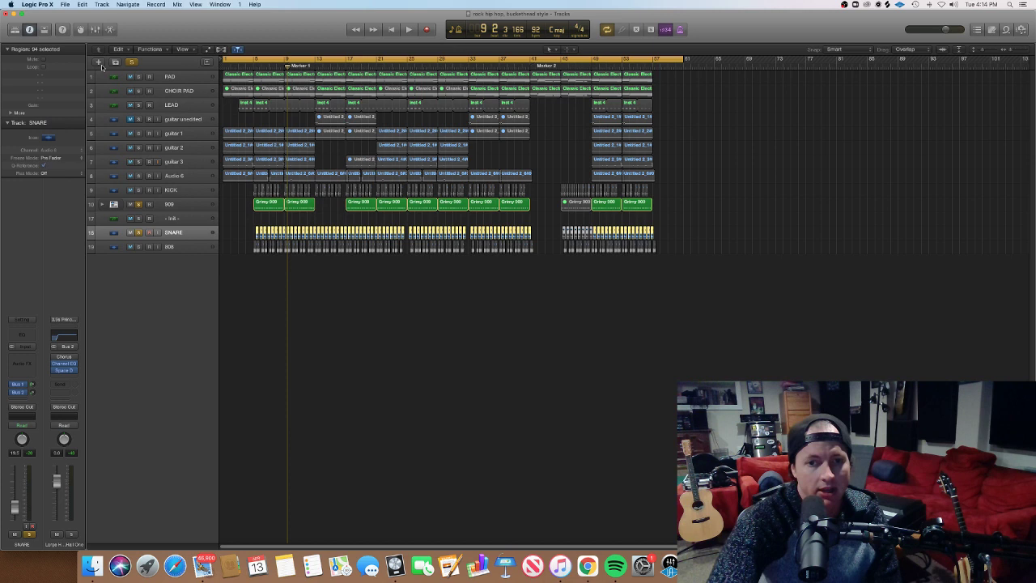
- Solo the KICK track along with the 909 and SNARE and start playback from around bar 5
left_click(175, 191)
left_click(139, 189)
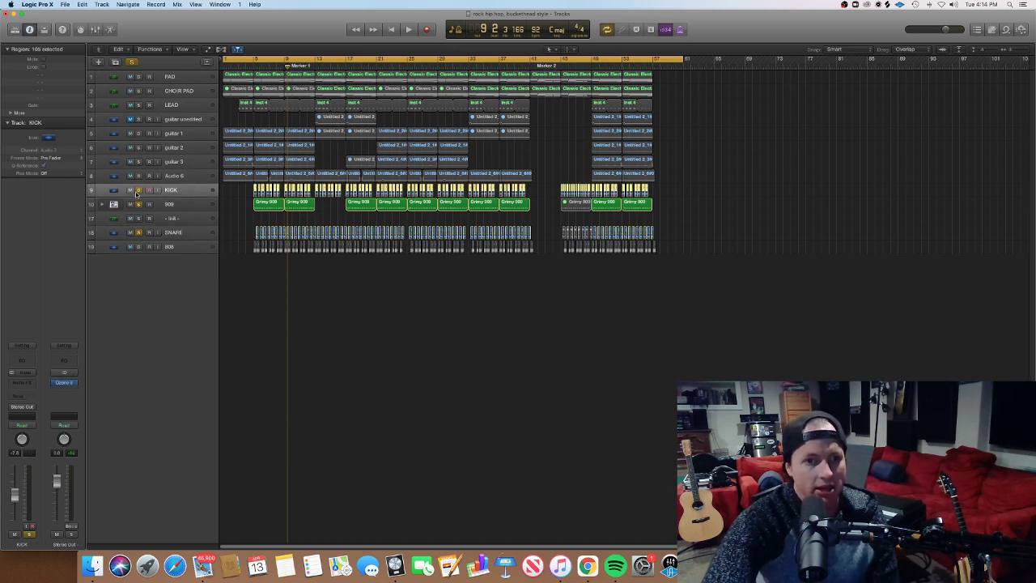
key("Return")
key("space")
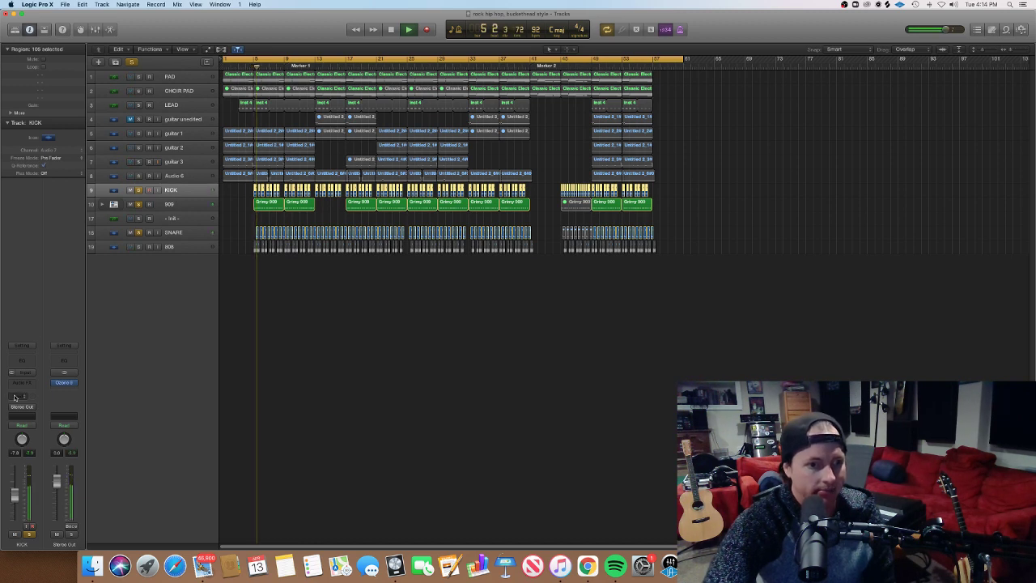
- Add Bus 1 (Small Room) and Bus 2 (Large Hall) sends to the KICK track, raise their levels, and stop playback
left_click(22, 415)
mouse_move(25, 432)
left_click(72, 432)
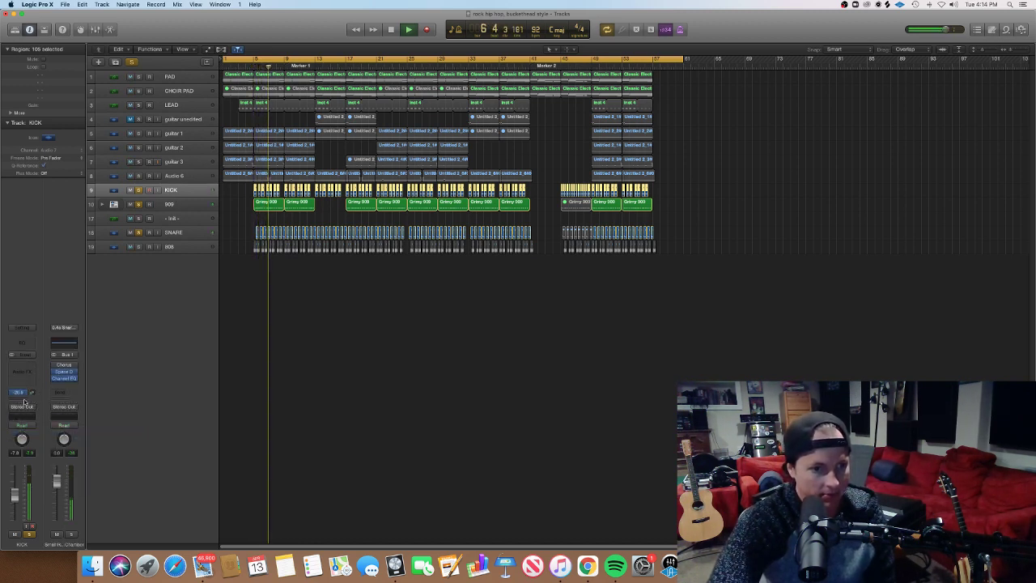
left_click(18, 392)
mouse_move(24, 436)
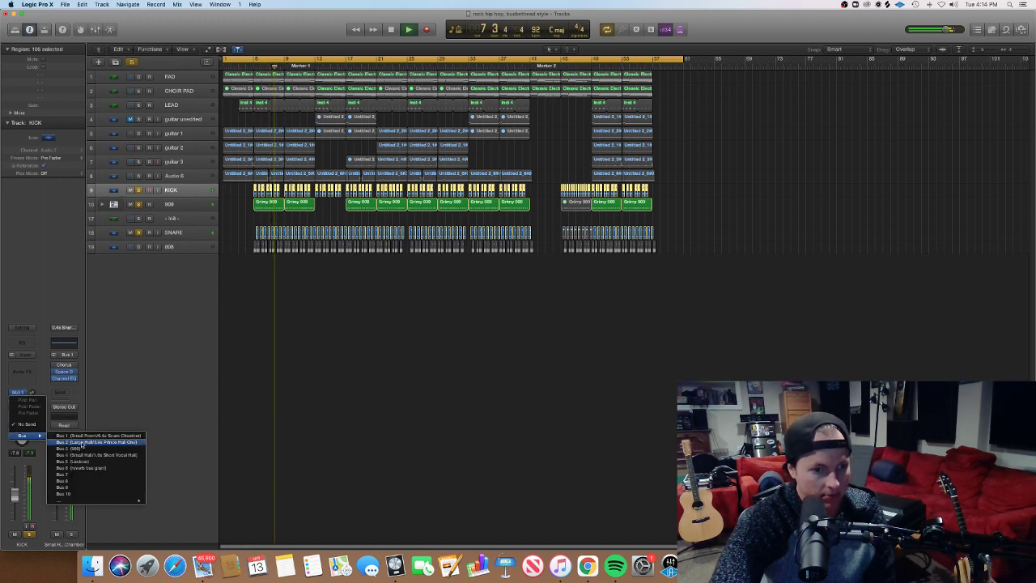
left_click(89, 442)
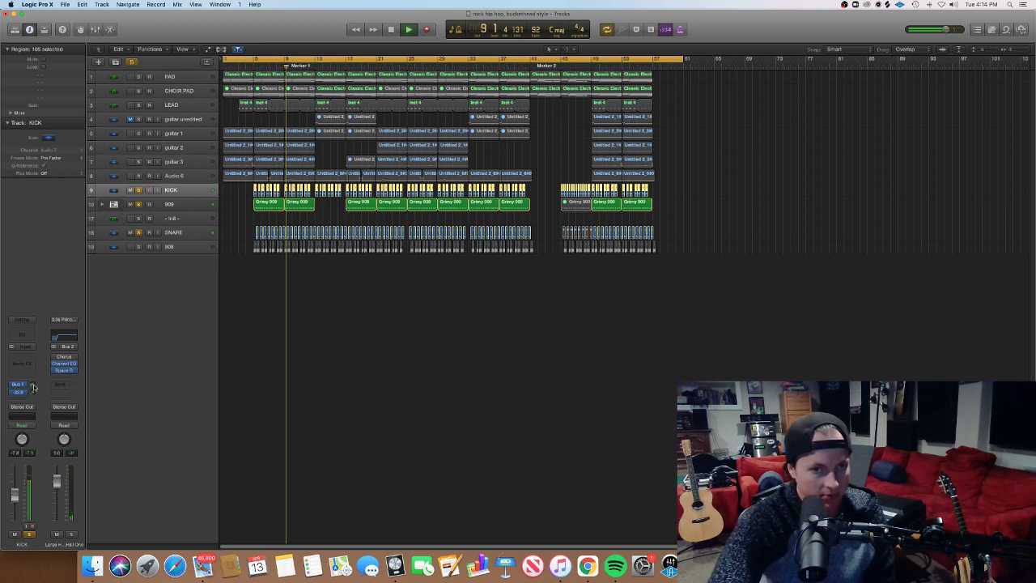
key("space")
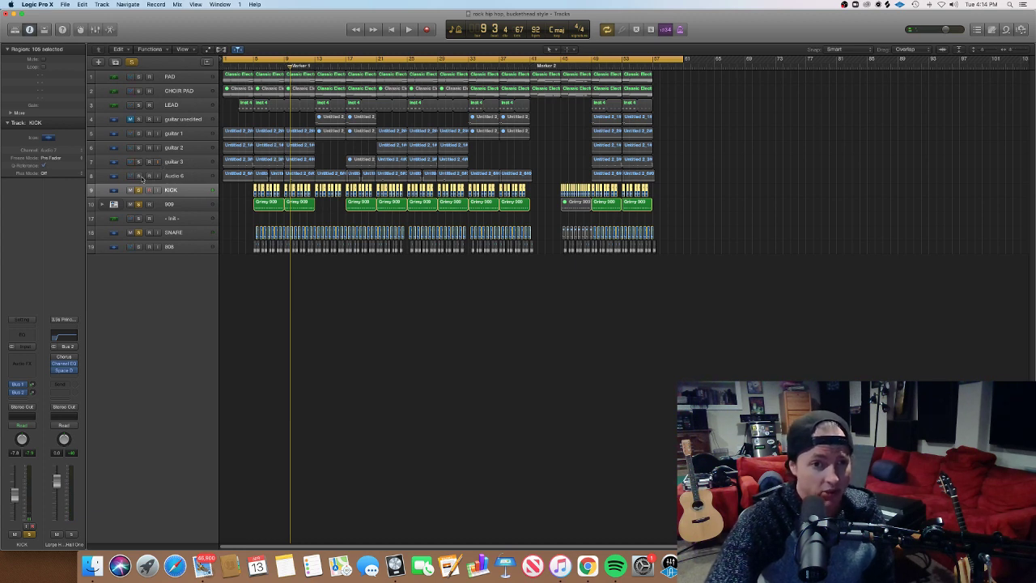
- Solo the guitar 1 track along with the drums and start playback from bar 5
mouse_move(140, 162)
left_mouse_down()
mouse_move(137, 135)
mouse_move(139, 161)
left_mouse_up()
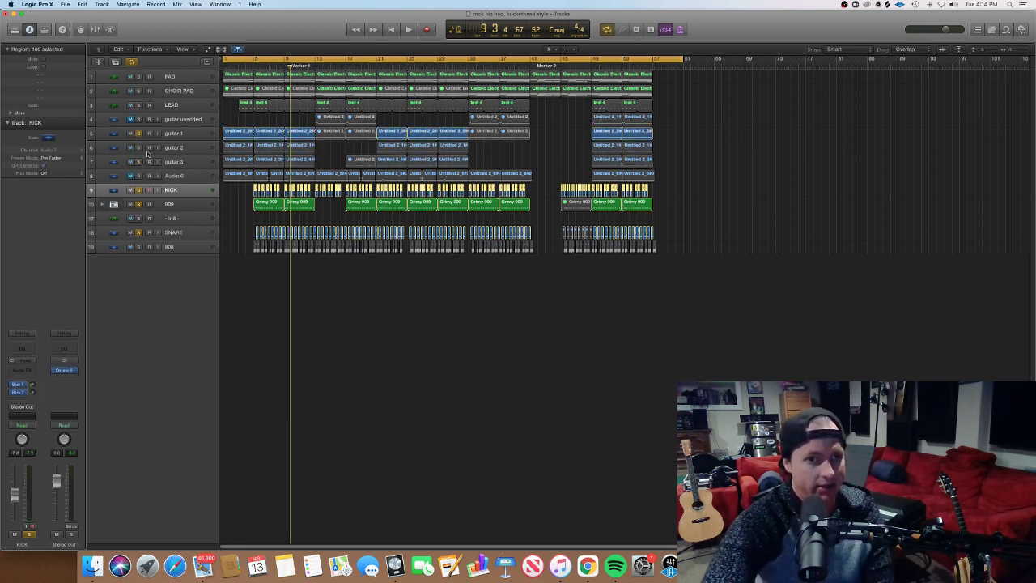
left_click(253, 61)
key("space")
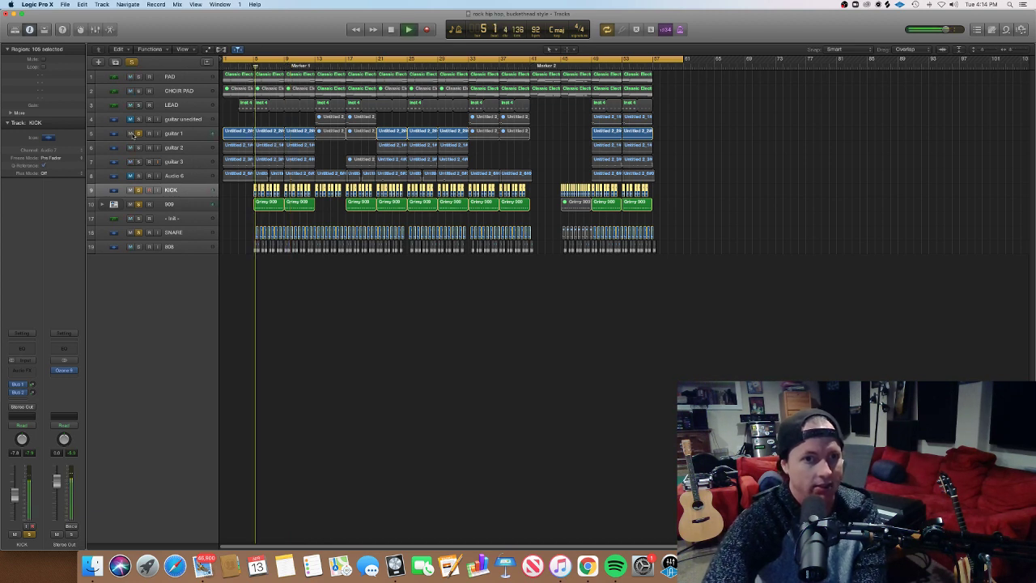
- Add a Bus 2 (Large Hall) send to guitar 1, adjust its send level during playback, and stop playback
left_click(185, 140)
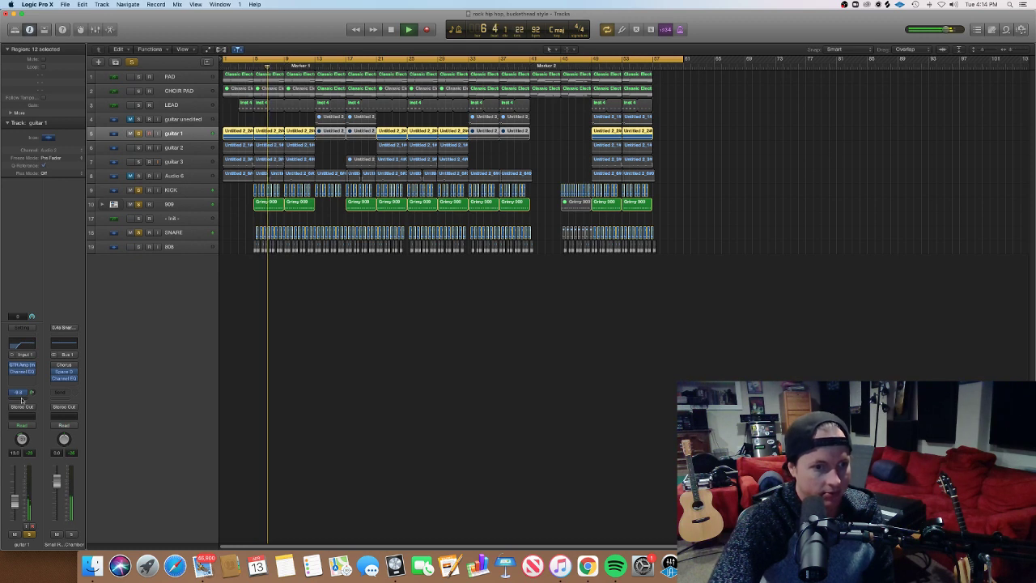
left_click(29, 393)
mouse_move(33, 436)
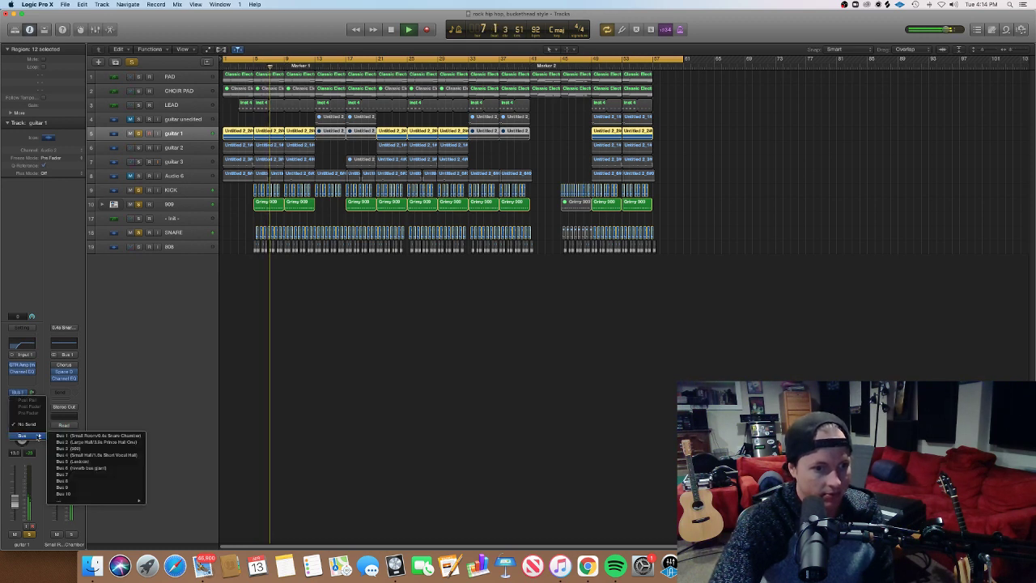
left_click(97, 442)
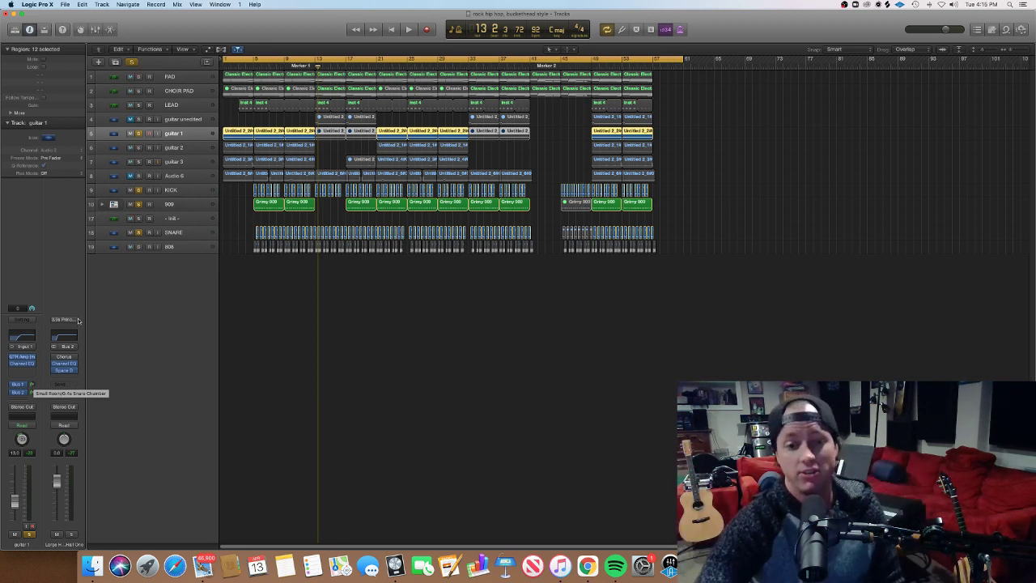
- Add the 808, guitar 3 and guitar 2 tracks to the soloed tracks
left_click(138, 247)
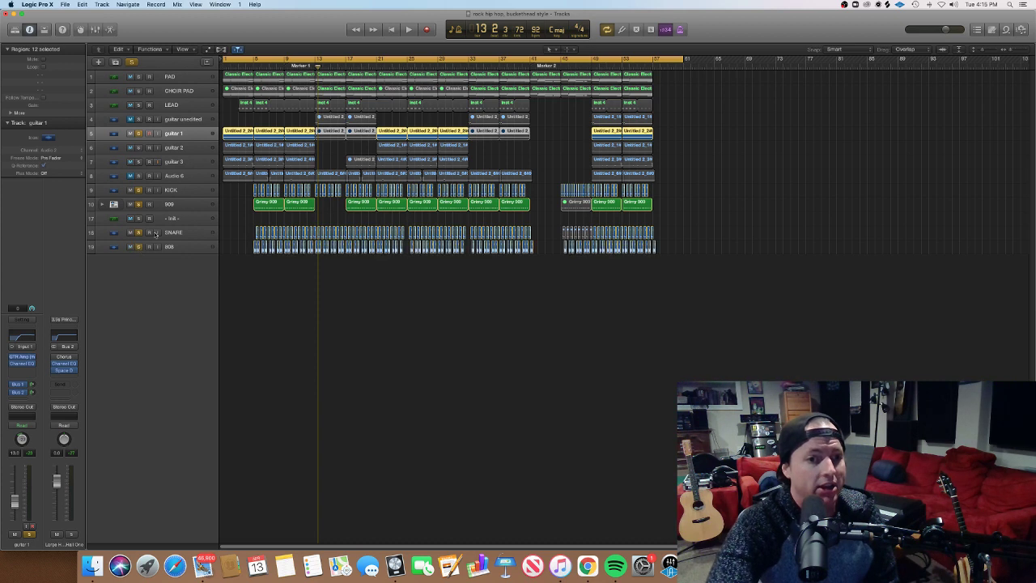
left_click(138, 162)
left_click(138, 147)
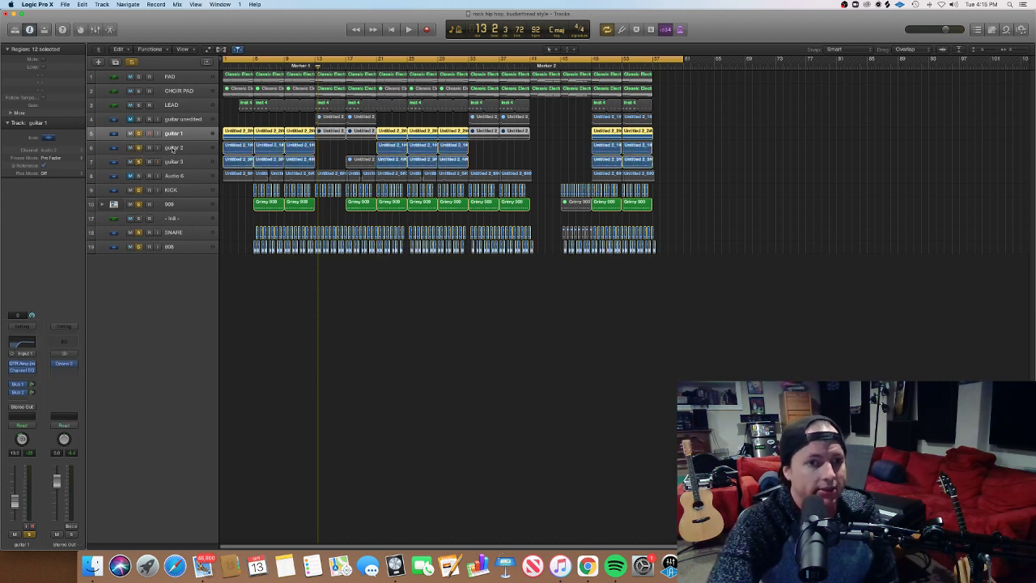
- Add Bus 1 (Small Room) and Bus 2 (Large Hall) sends to guitar 2, raise their levels, and start playback from the beginning
left_click(114, 147)
left_click(27, 399)
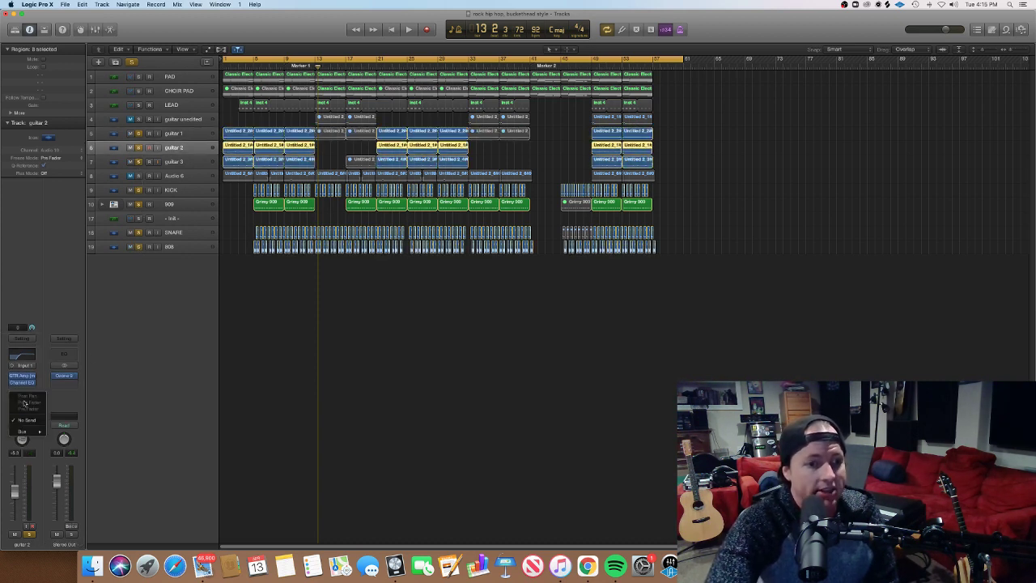
mouse_move(33, 431)
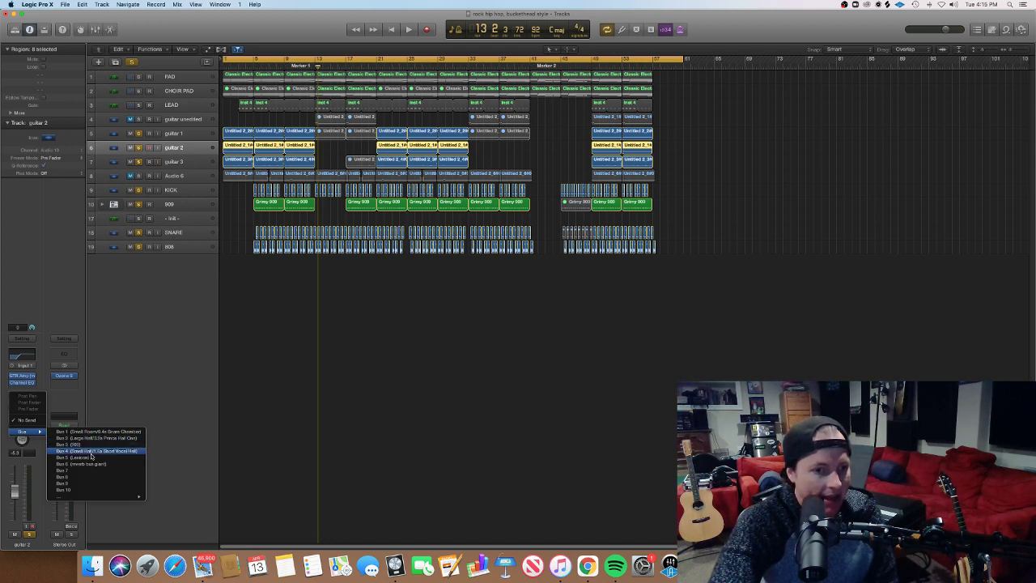
left_click(80, 432)
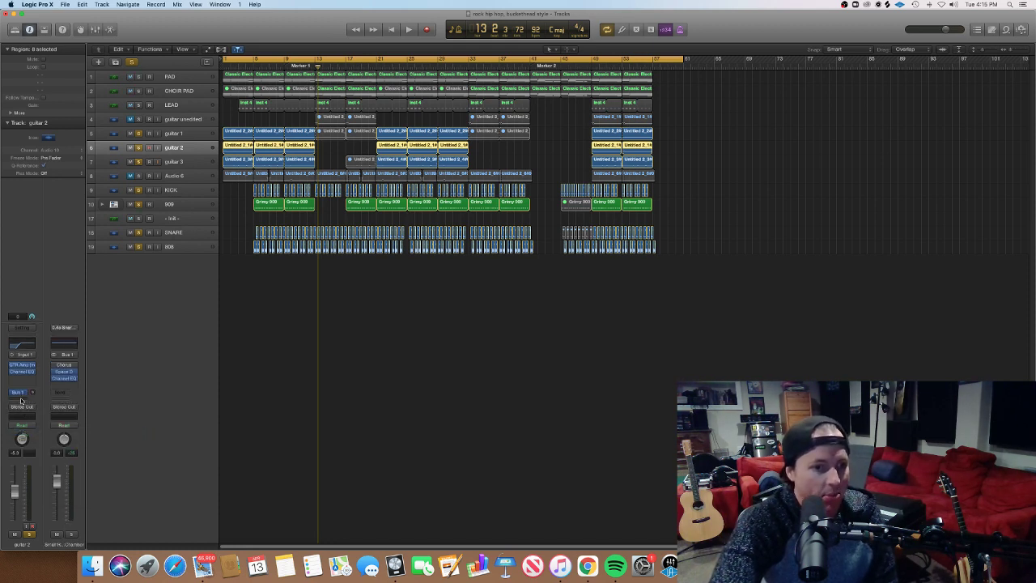
left_click(21, 400)
mouse_move(32, 432)
left_click(81, 443)
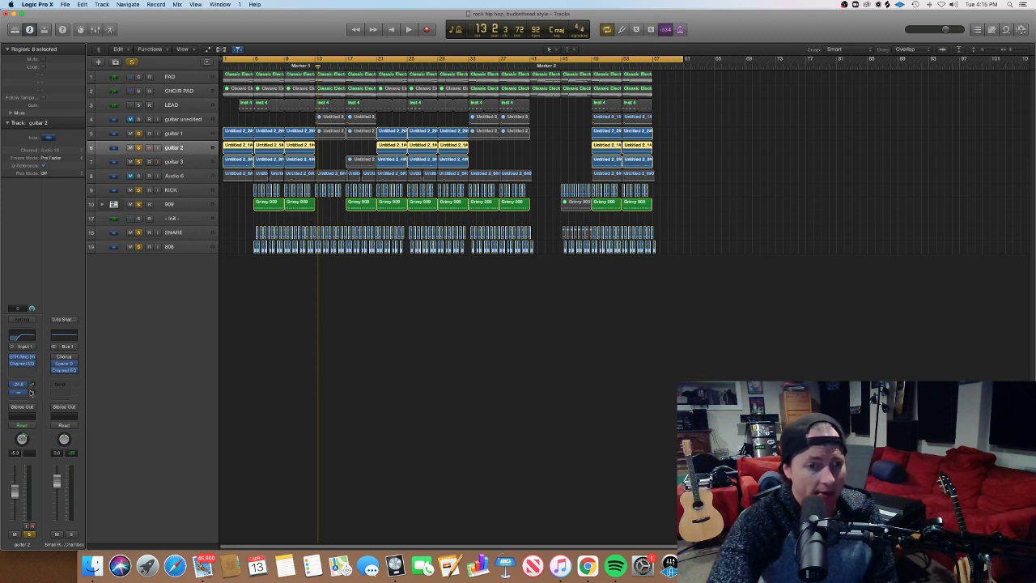
key("Return")
key("space")
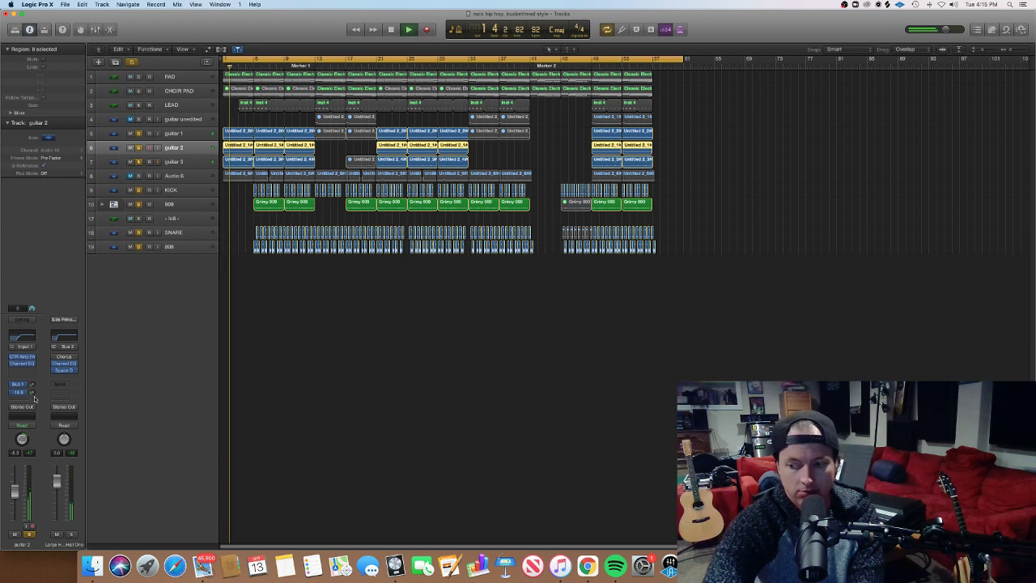
- Add Bus 2 (Large Hall) and Bus 1 (Small Room) sends to guitar 3, raise their levels during playback, and stop playback
left_click(172, 167)
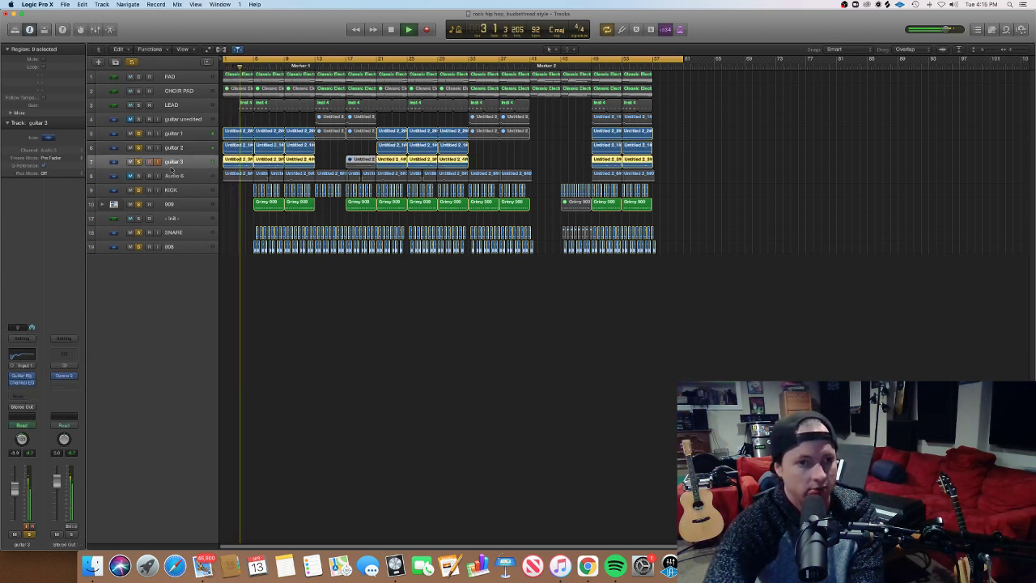
left_click(21, 397)
mouse_move(24, 432)
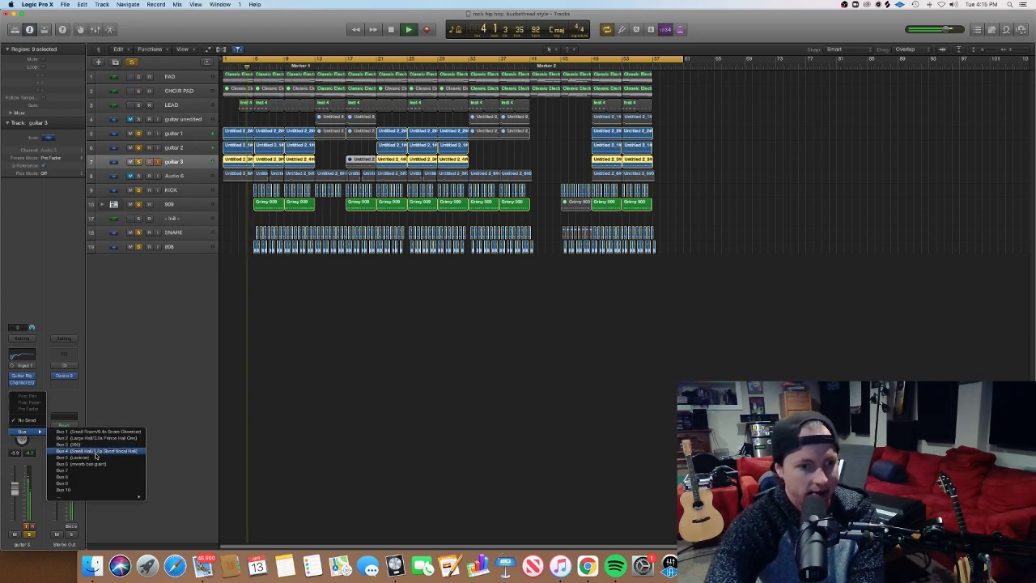
left_click(93, 438)
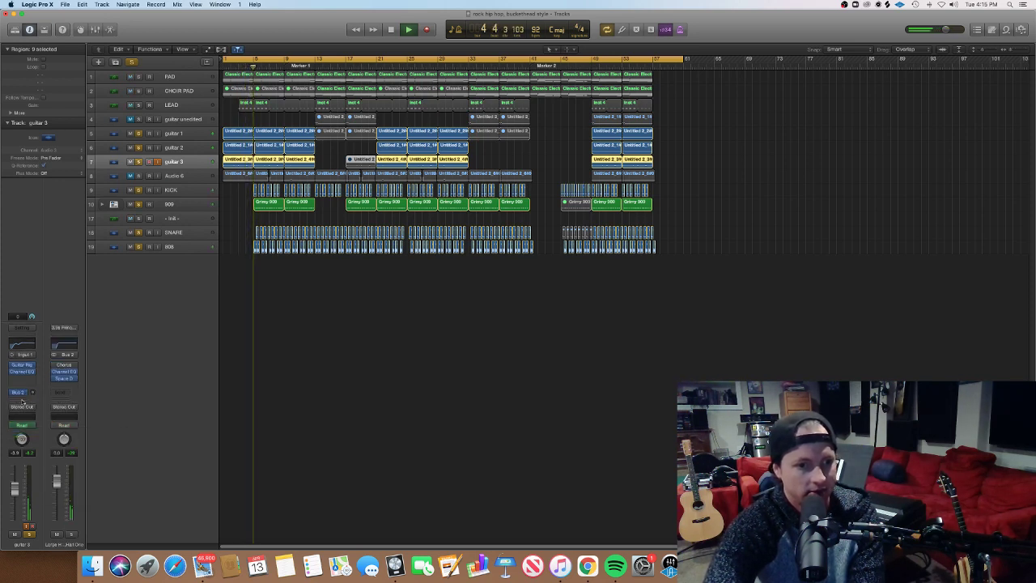
left_click(28, 393)
mouse_move(37, 437)
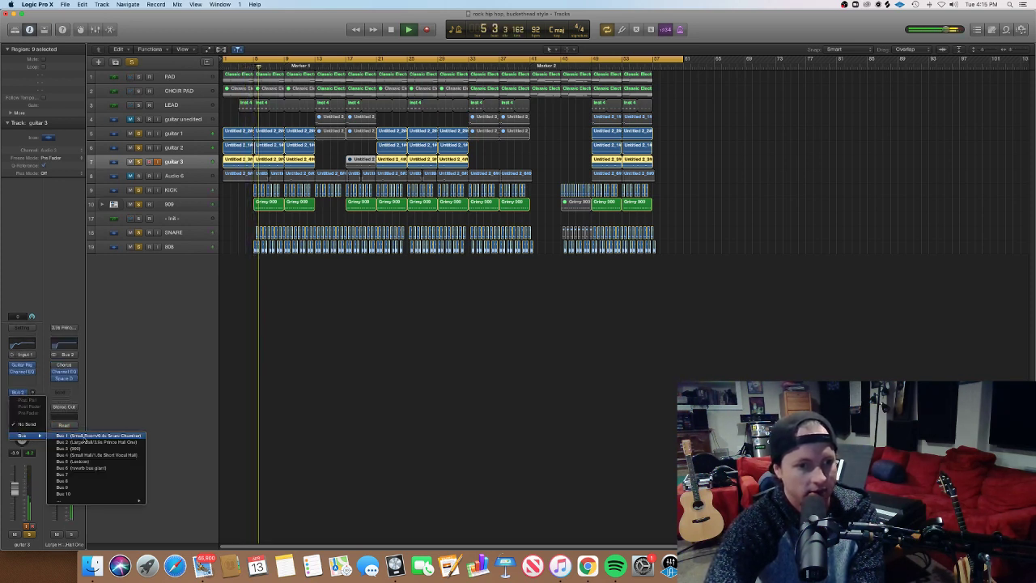
left_click(91, 435)
left_click_drag(34, 384, 34, 376)
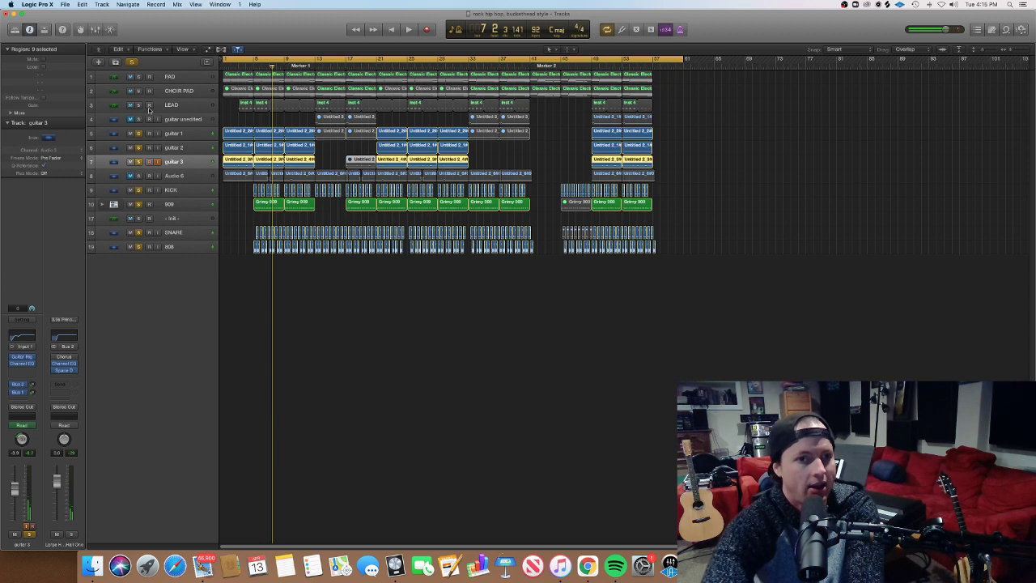
- Solo the LEAD, CHOIR PAD and PAD tracks as well and select the PAD track
left_click_drag(140, 106, 138, 79)
left_click(177, 78)
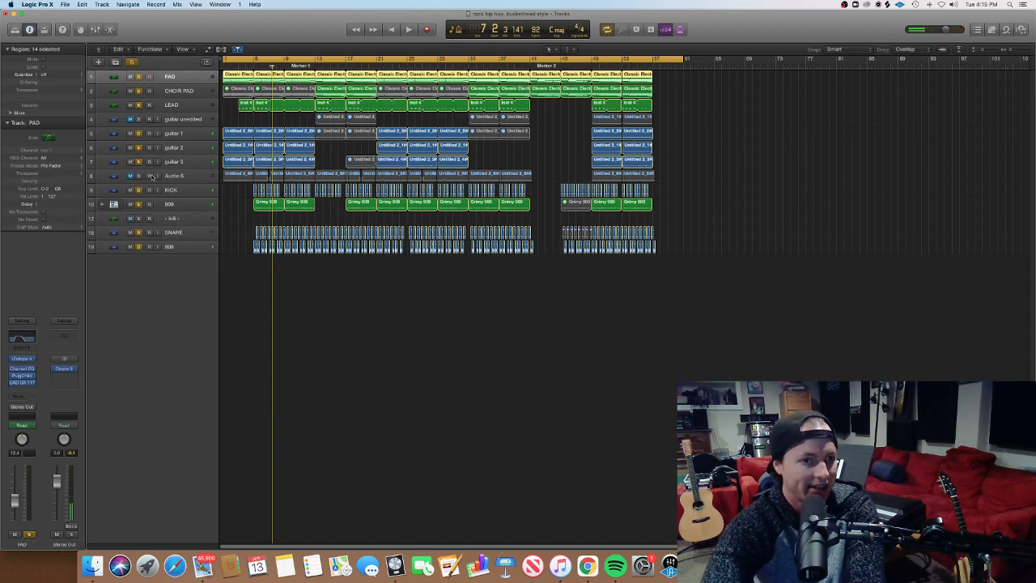
- Add Bus 1 (Small Room) and Bus 2 (Large Hall) sends to the LEAD track
left_click(183, 106)
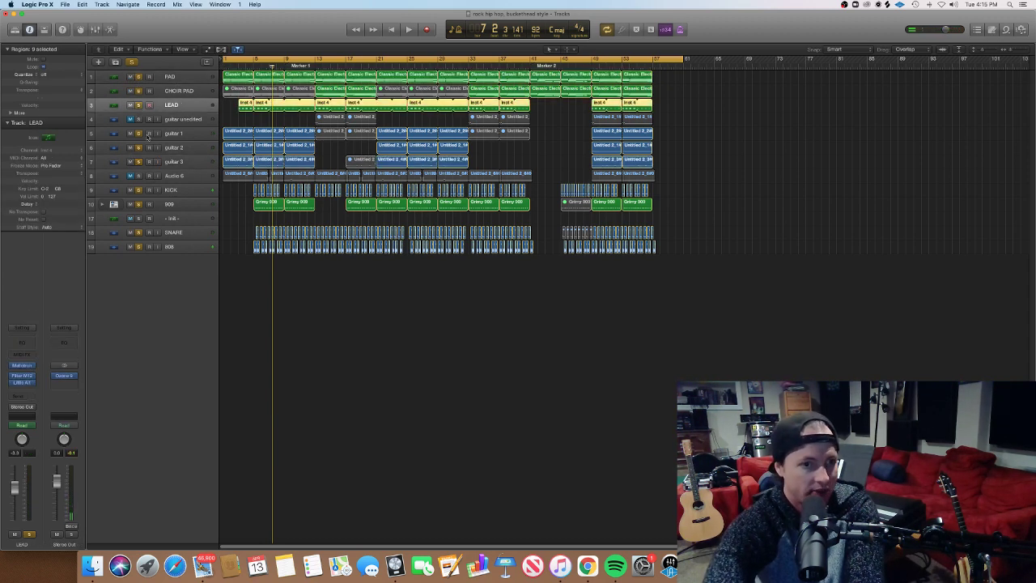
left_click(21, 398)
mouse_move(26, 435)
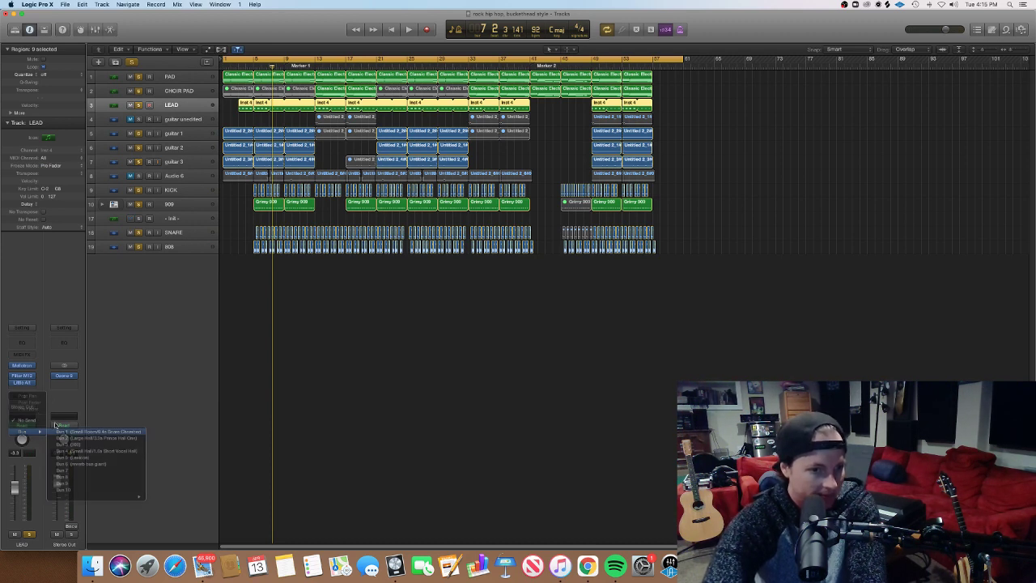
left_click(73, 434)
left_click(25, 399)
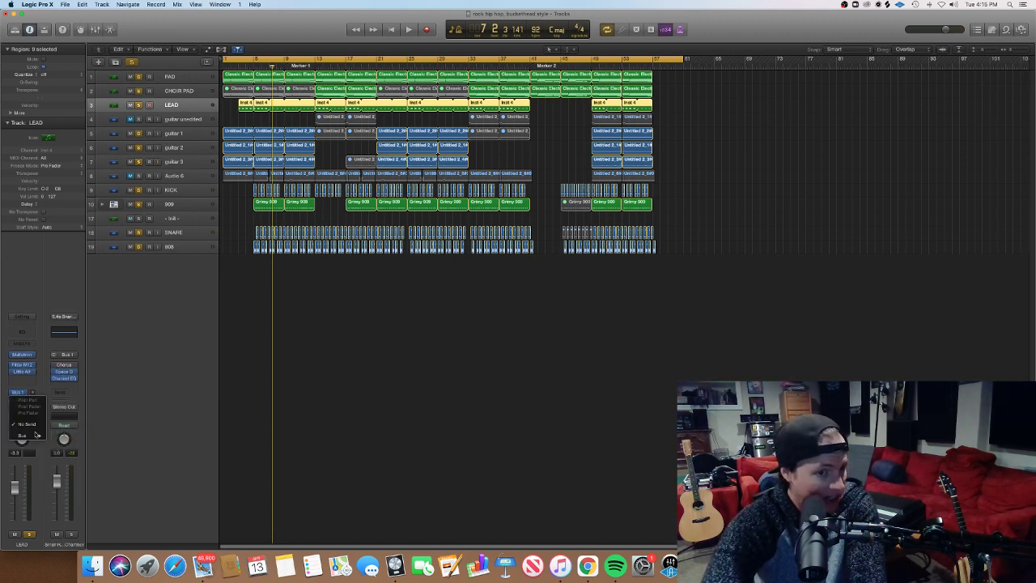
mouse_move(38, 436)
left_click(81, 443)
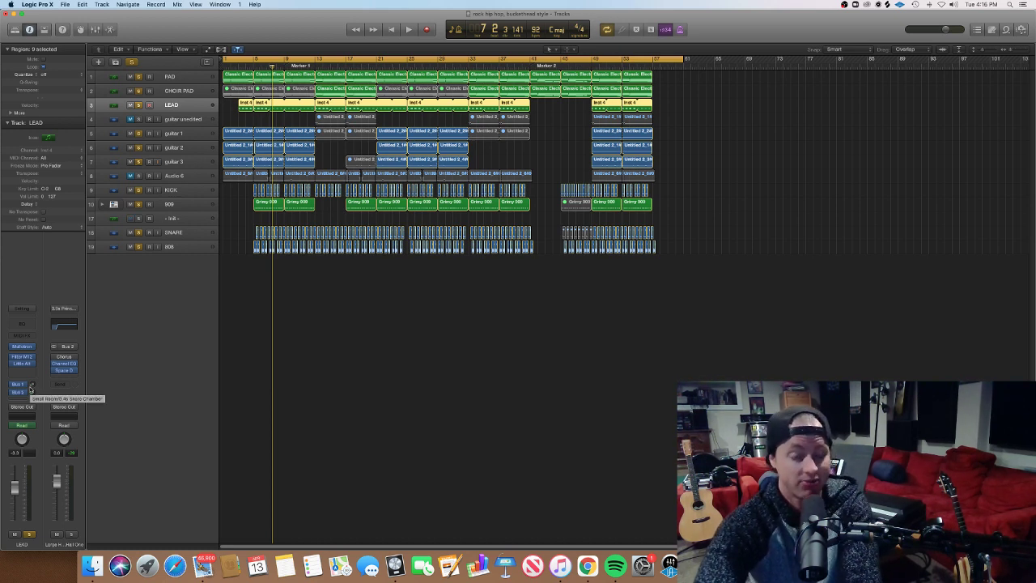
- Add Bus 1 (Small Room) and Bus 2 (Large Hall) sends to the CHOIR PAD track and deselect its regions
left_click(155, 91)
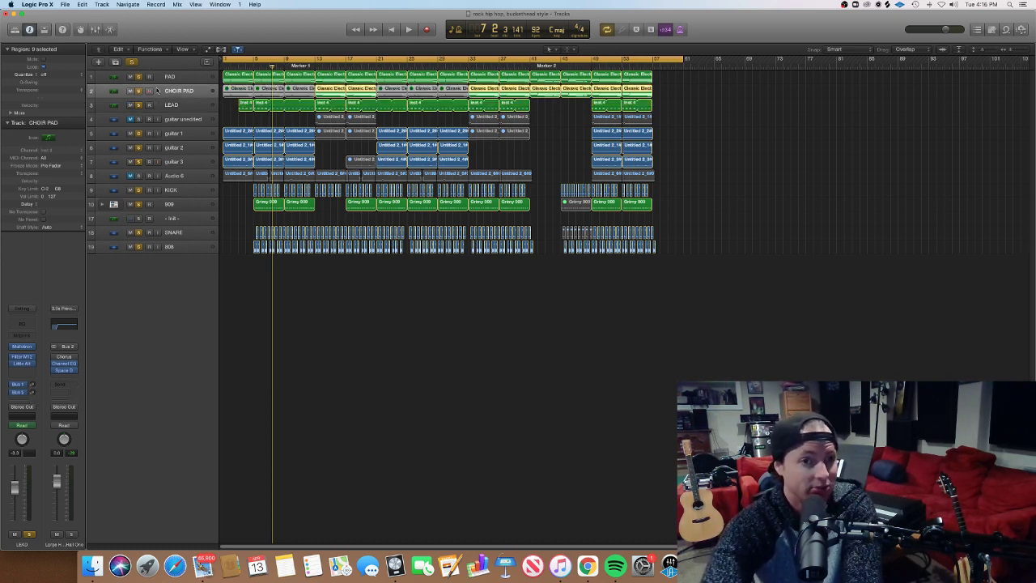
left_click(24, 400)
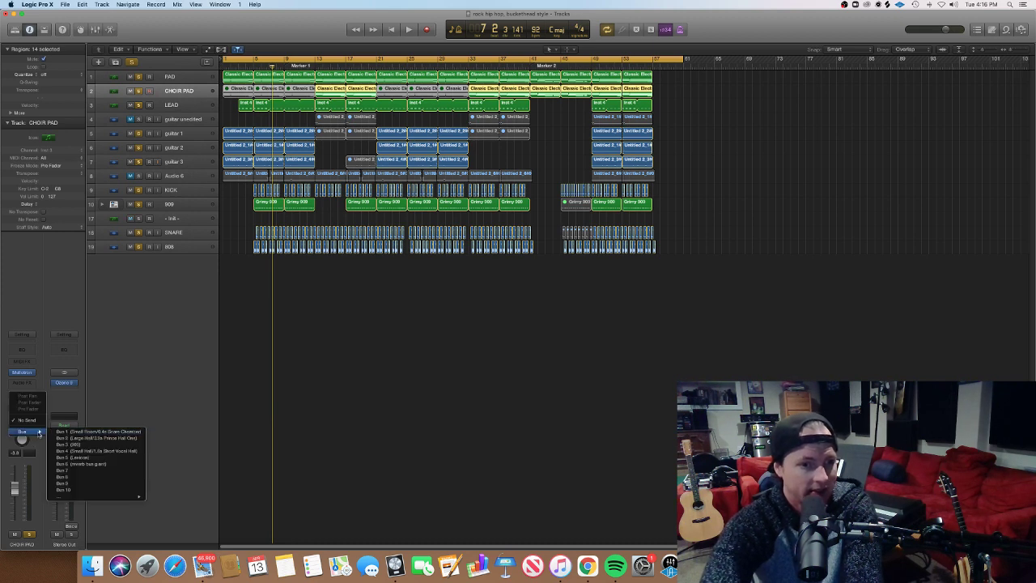
left_click(64, 432)
left_click(22, 400)
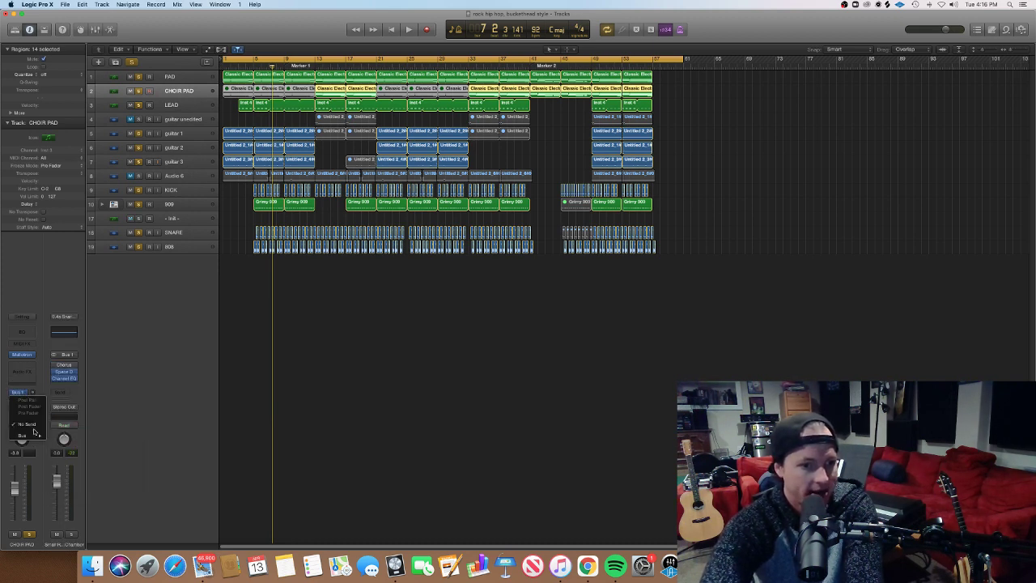
left_click(43, 393)
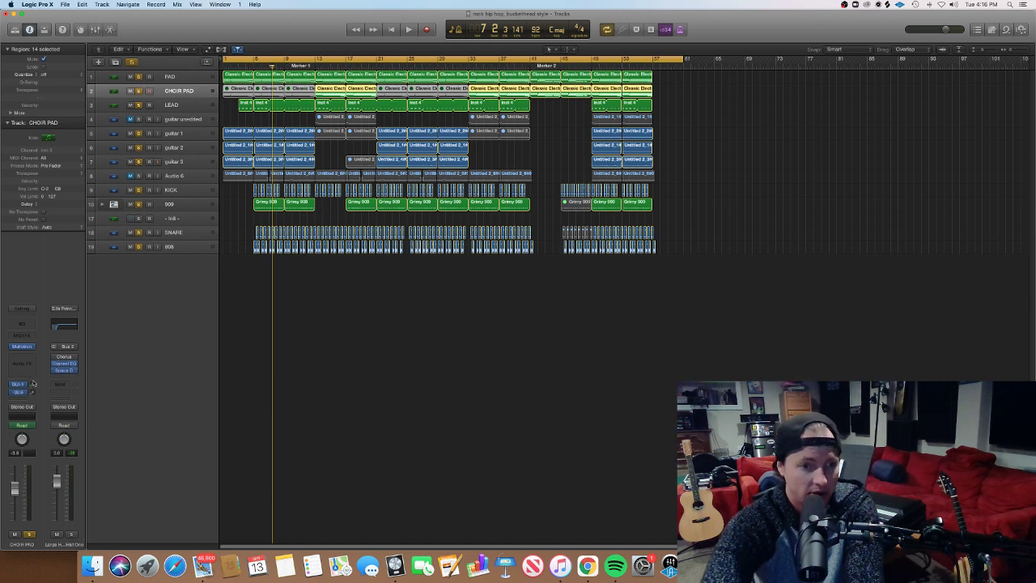
left_click(261, 359)
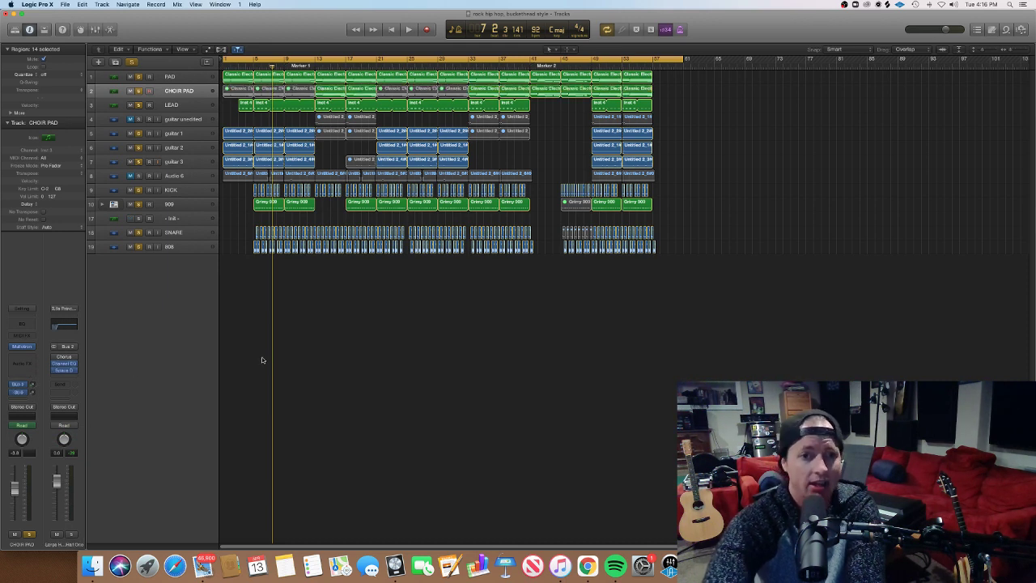
- Add Bus 1 (Small Room) and Bus 2 (Large Hall) sends to the PAD track and raise both send levels
left_click(179, 76)
left_click(18, 396)
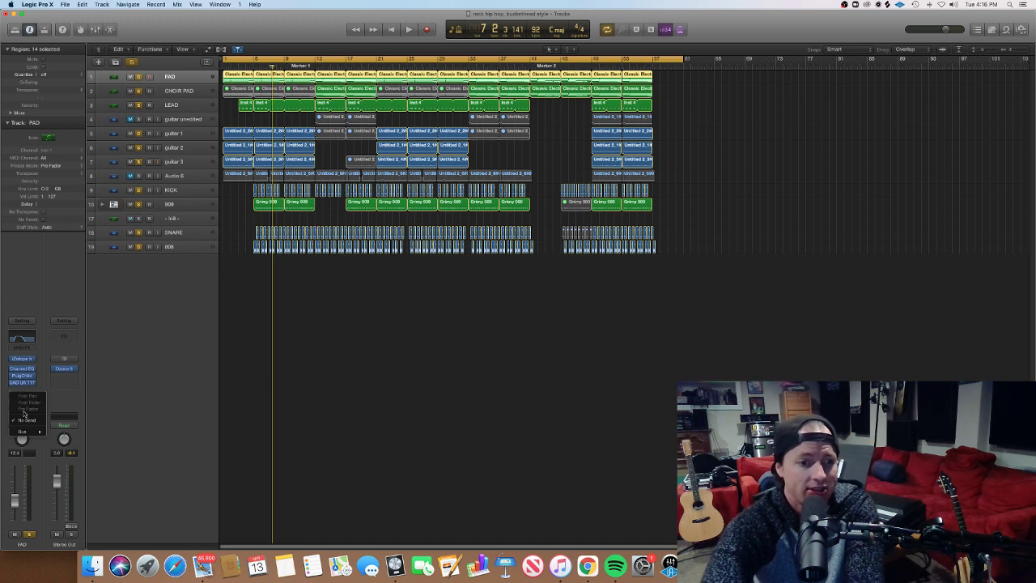
mouse_move(31, 432)
left_click(91, 432)
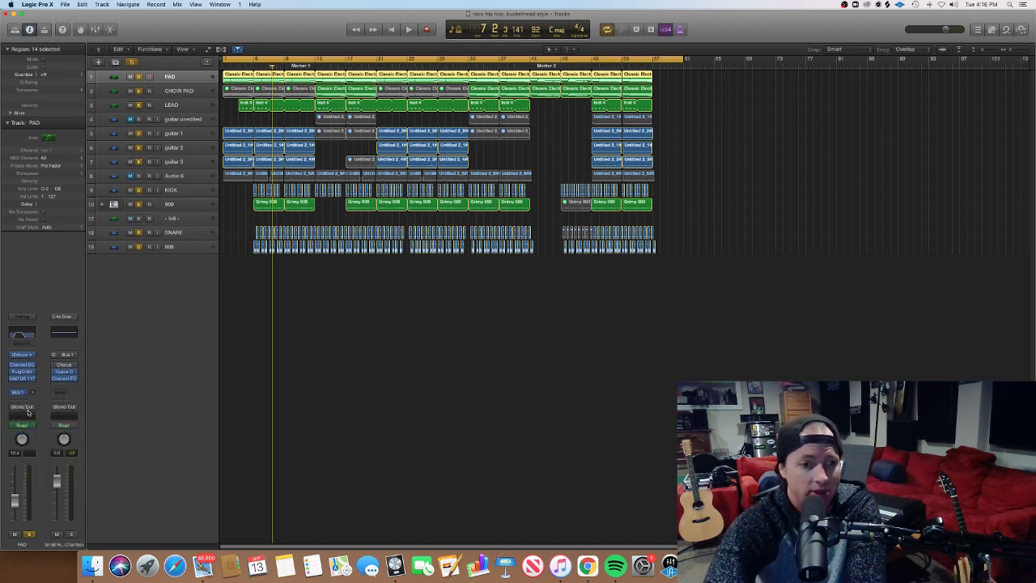
left_click(20, 392)
mouse_move(31, 432)
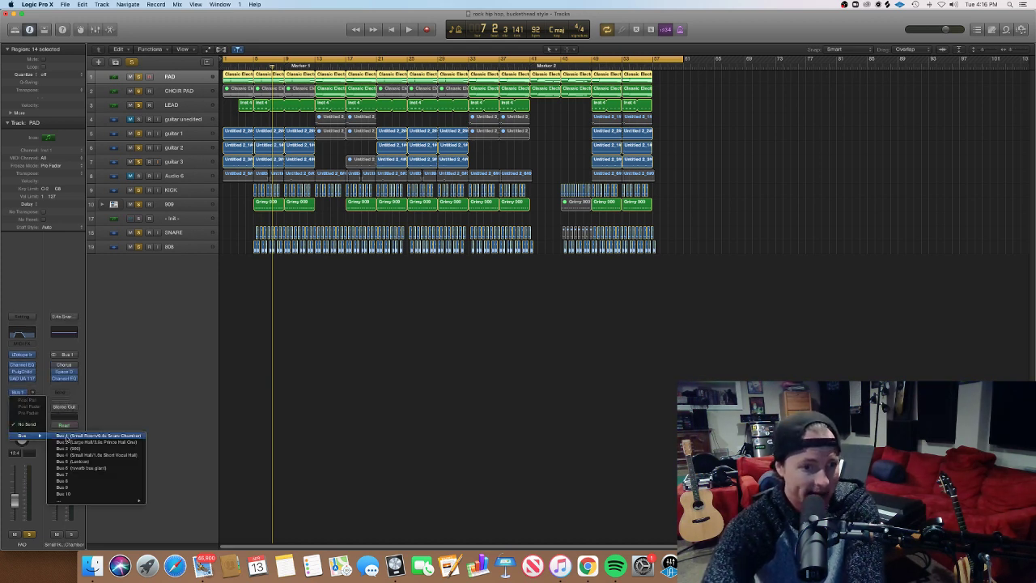
left_click(90, 442)
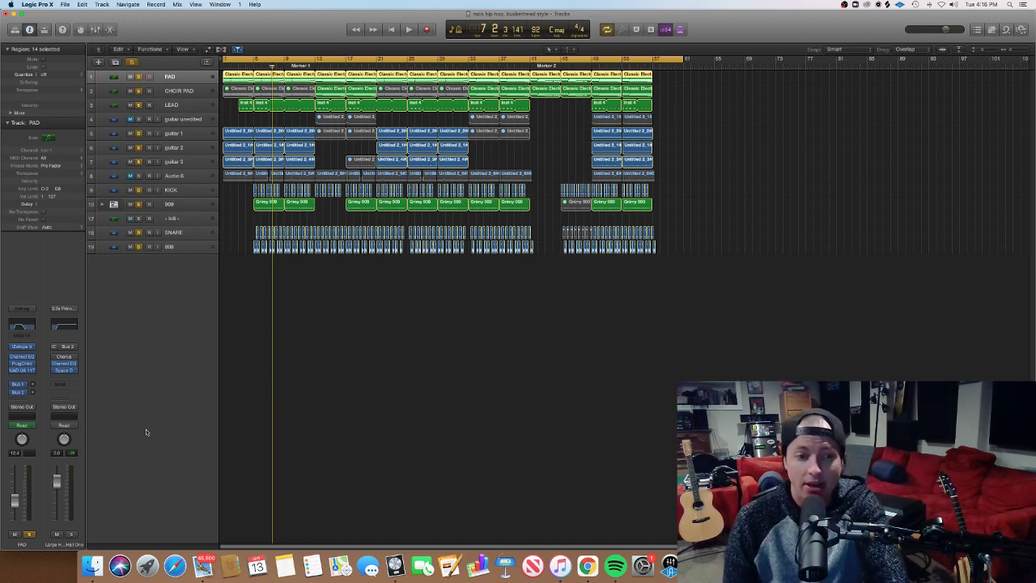
left_click_drag(34, 384, 34, 375)
left_click(33, 393)
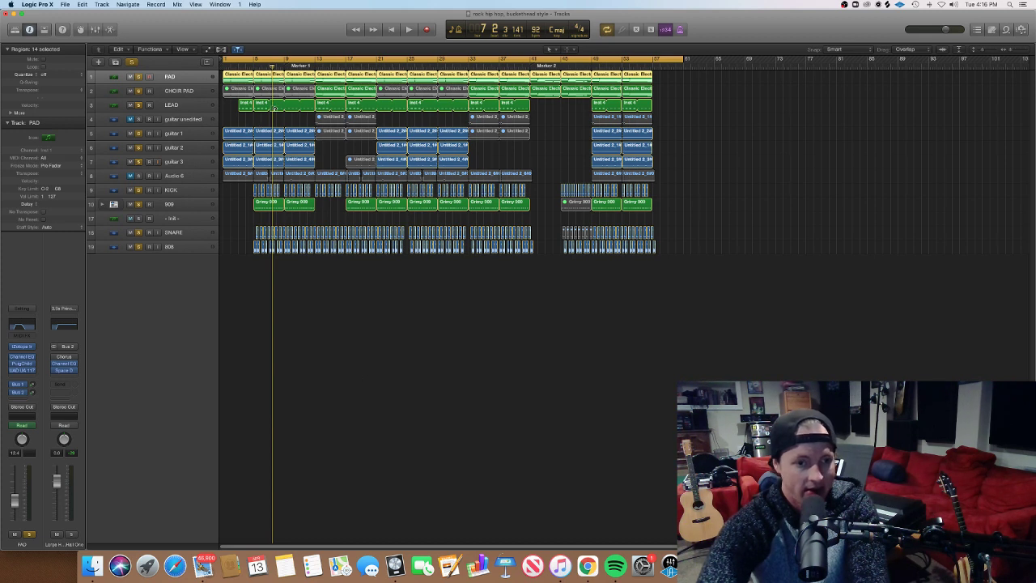
- Play the song from the beginning, open the mixer to mute the small room and large hall reverb channels, and stop playback
key("Return")
key("space")
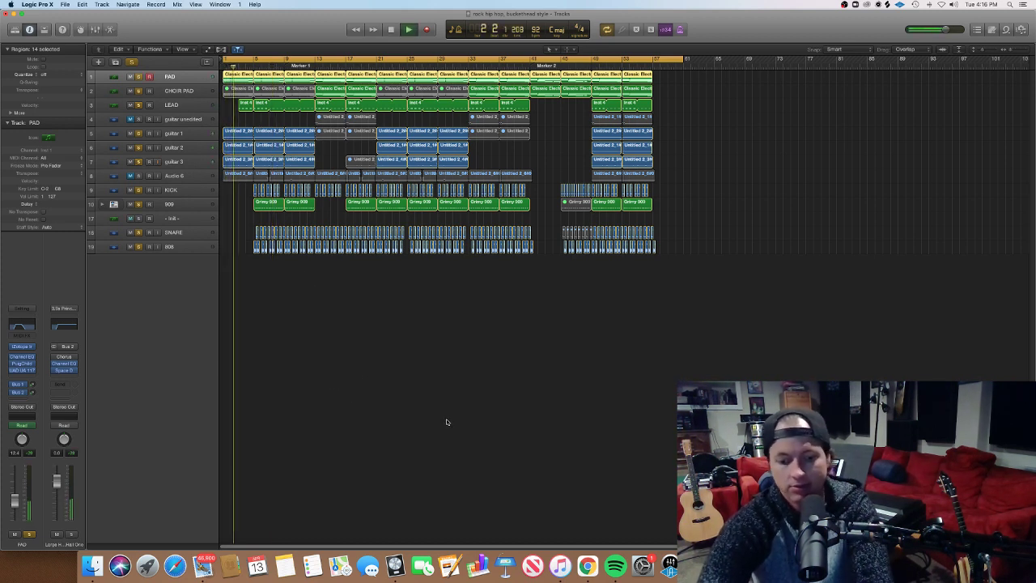
key("x")
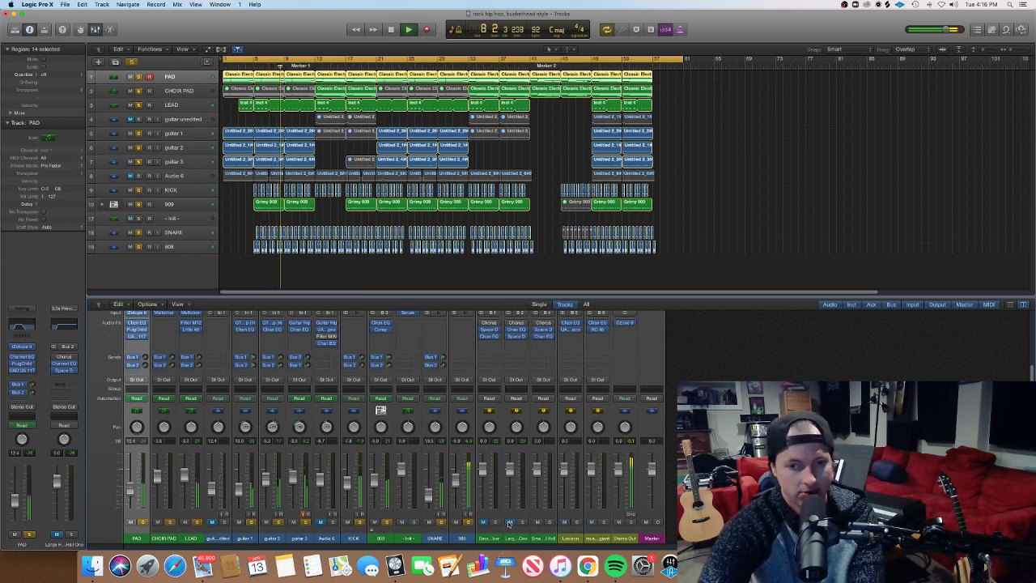
key("space")
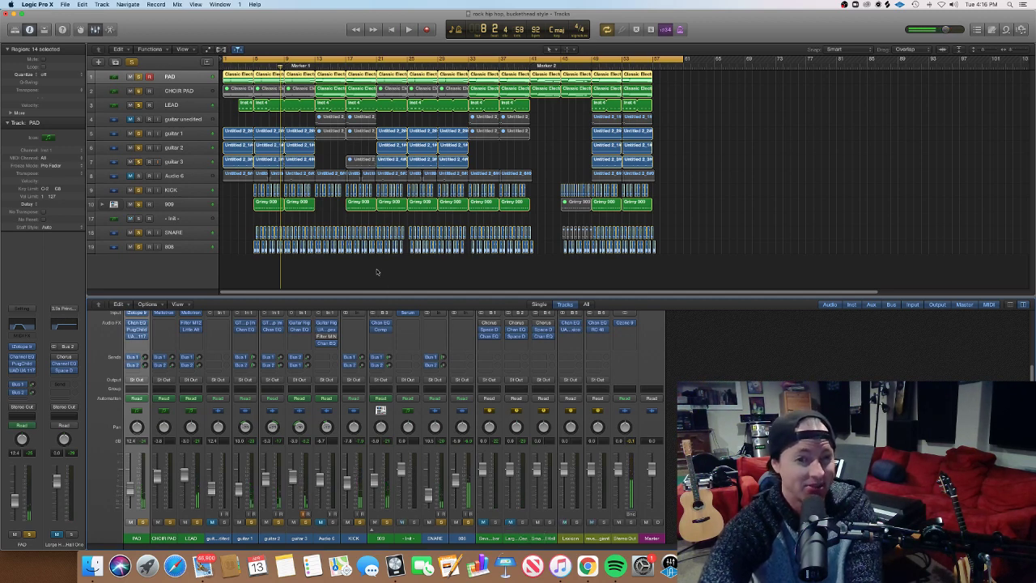
- Play the soloed tracks from bar 5 twice to compare the mix with and without the reverb buses, and stop playback
left_click(255, 64)
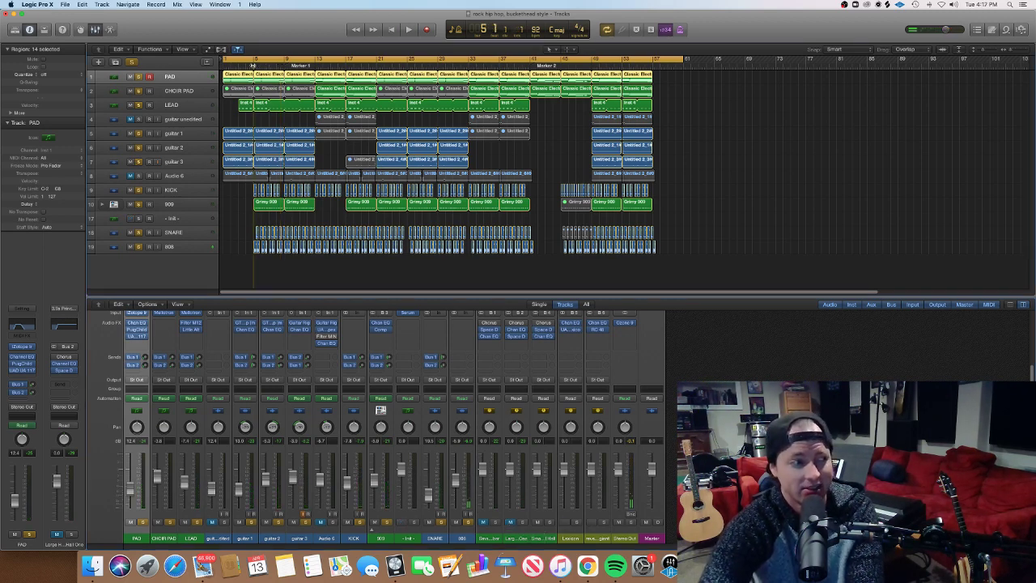
key("space")
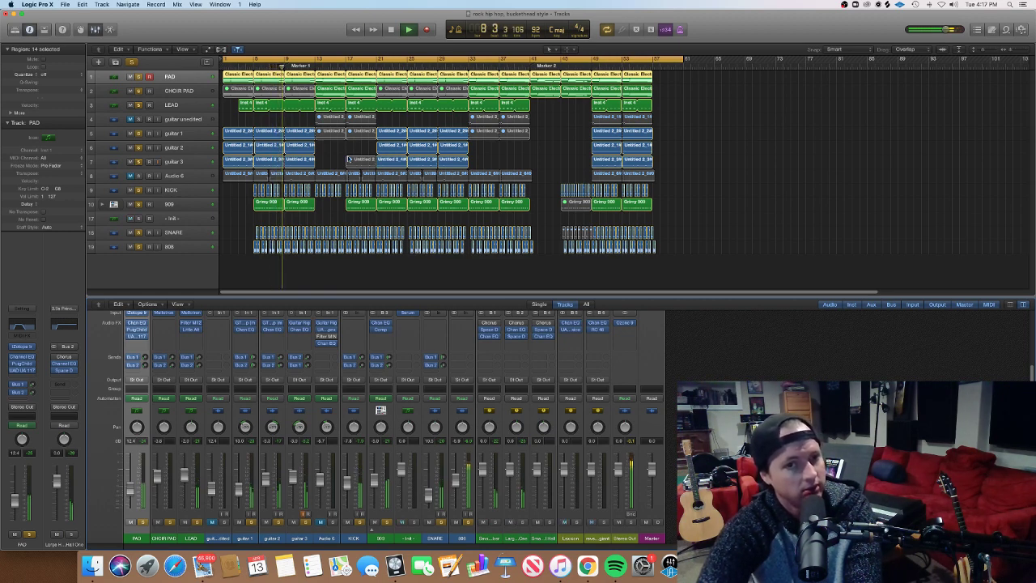
left_click(252, 67)
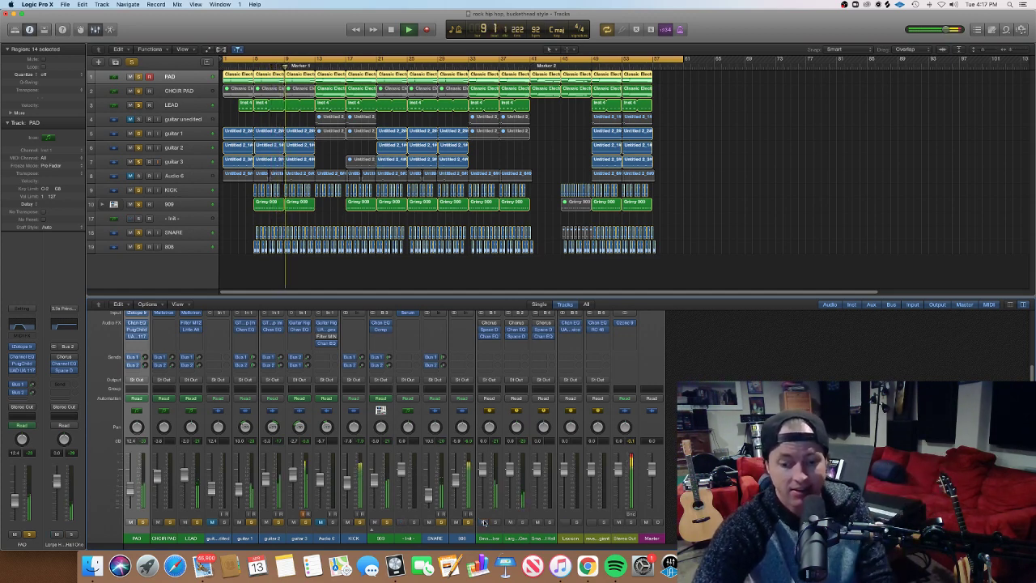
key("space")
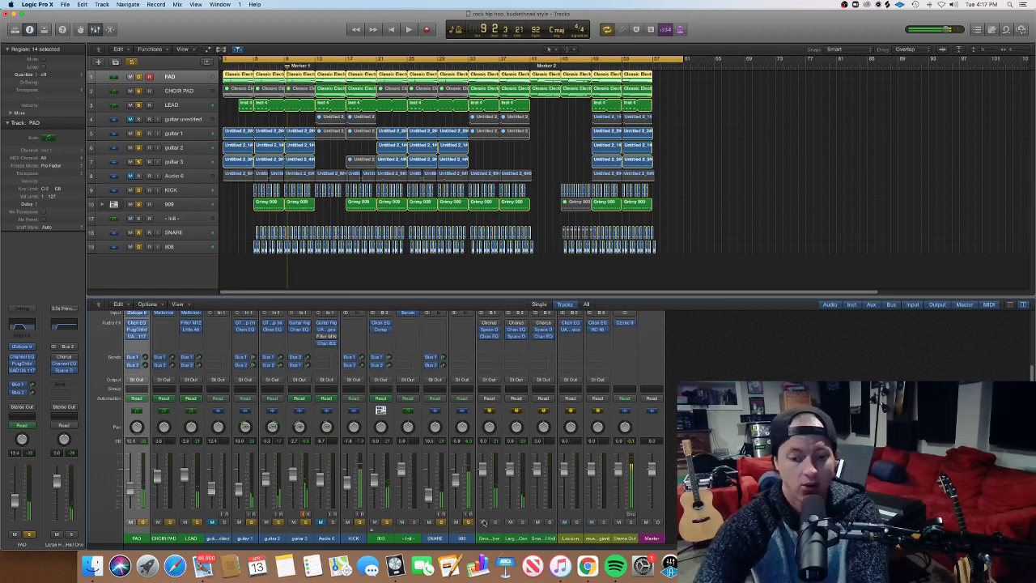